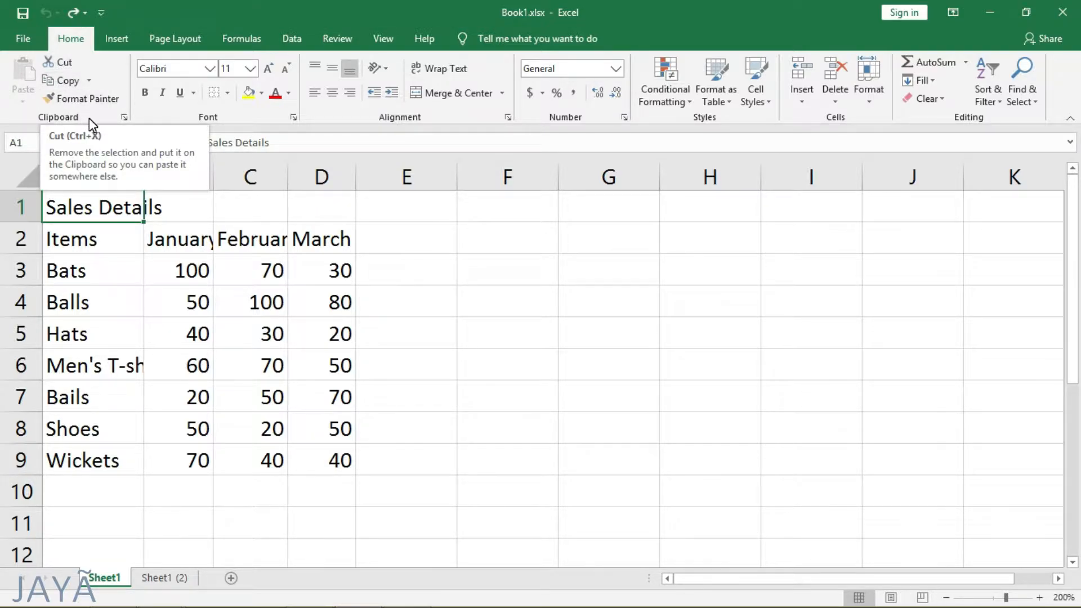
Cut the March value for Bats from D3, paste it into F3, and undo the move.
{"action": "left_click", "coordinate": [303, 262]}
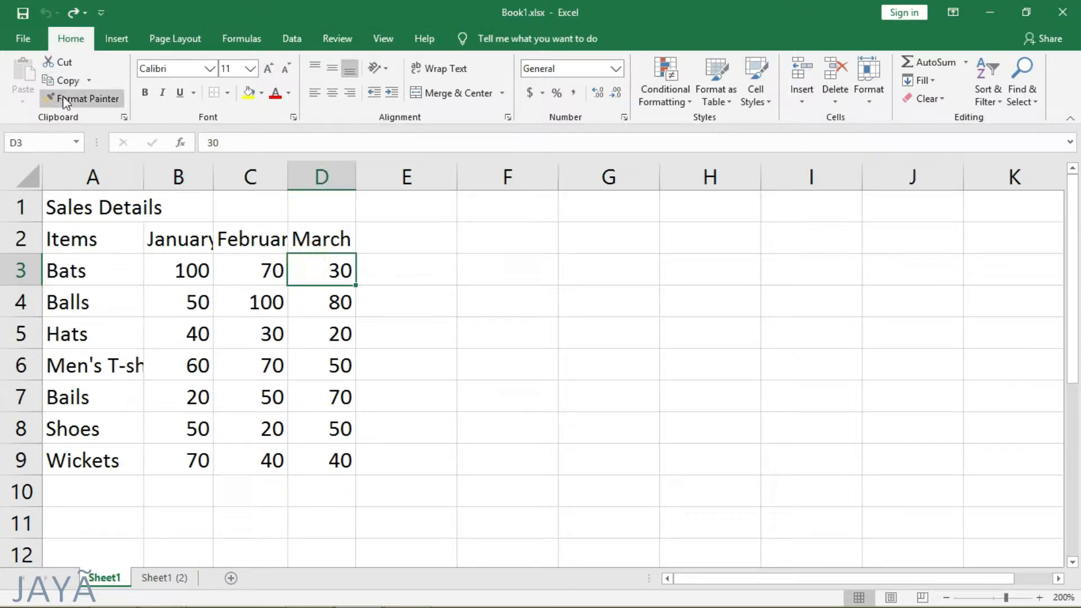
{"action": "left_click", "coordinate": [61, 64]}
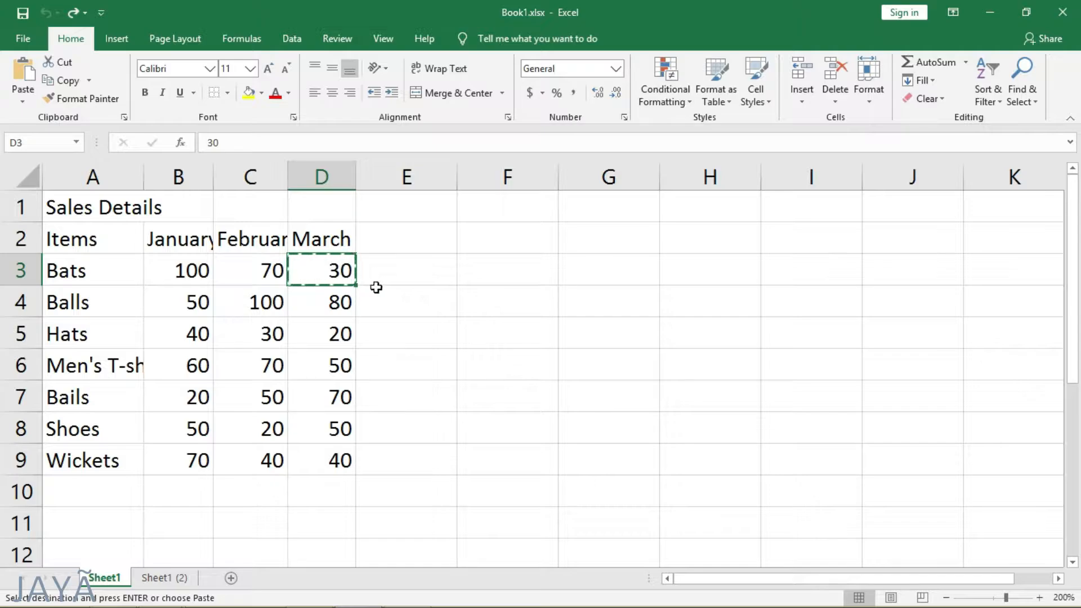
{"action": "left_click", "coordinate": [486, 264]}
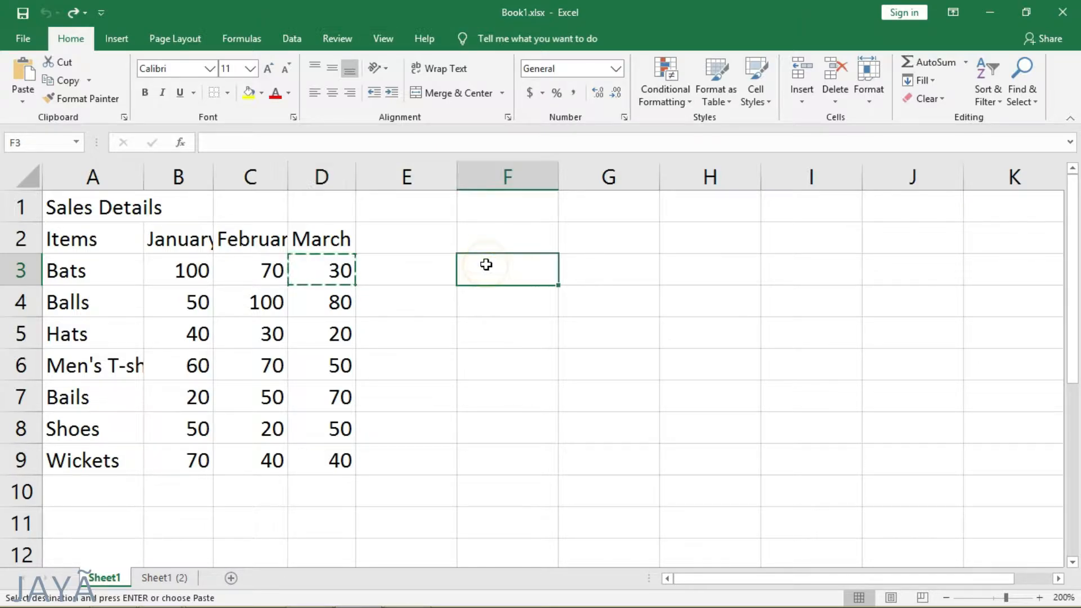
{"action": "left_click", "coordinate": [22, 69]}
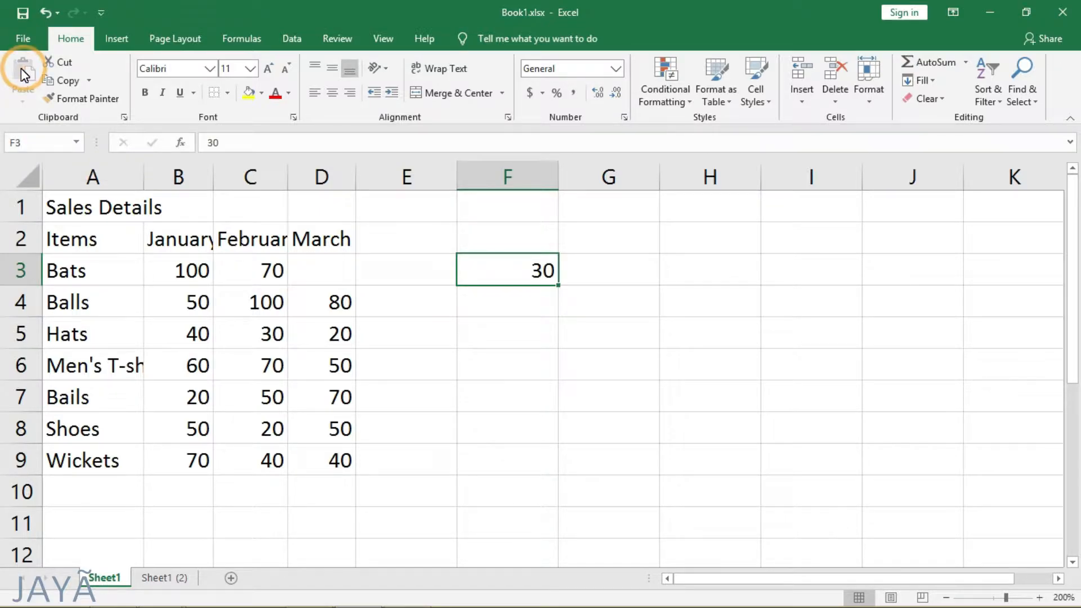
{"action": "left_click", "coordinate": [325, 271]}
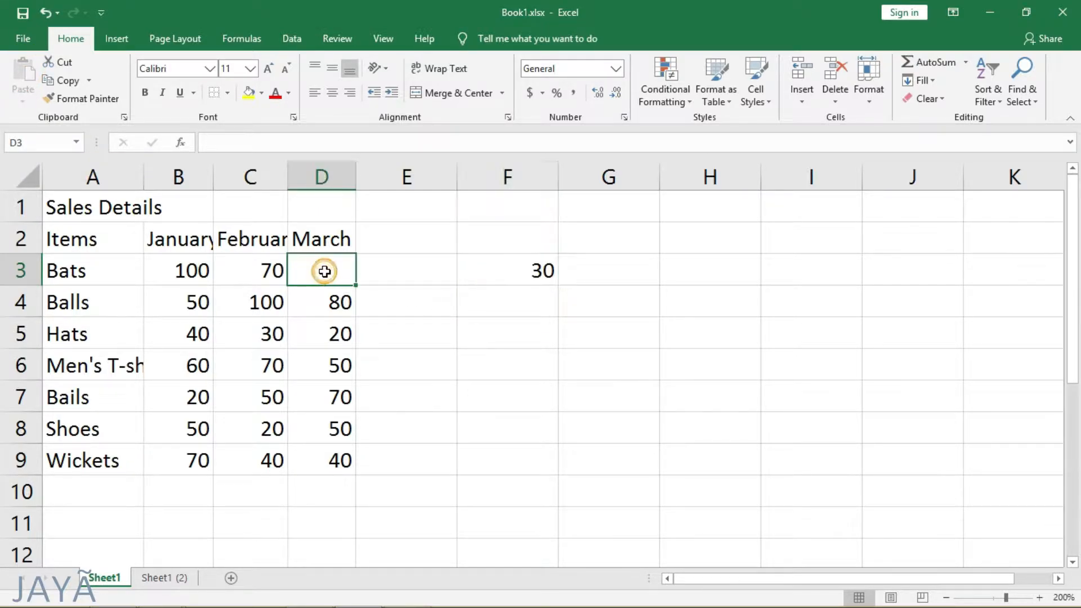
{"action": "left_click", "coordinate": [517, 273]}
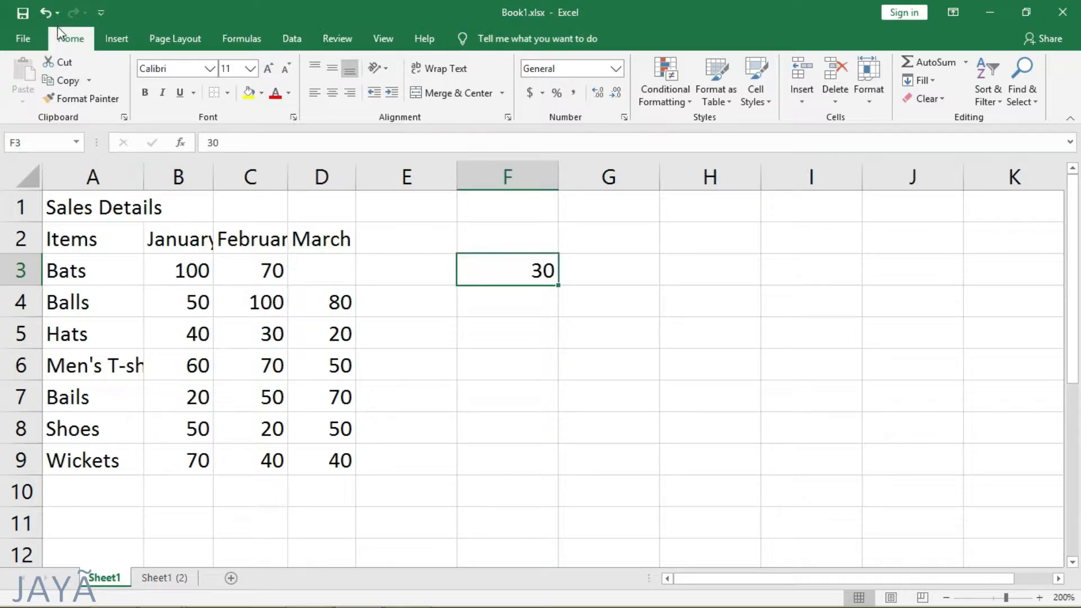
{"action": "left_click", "coordinate": [45, 10]}
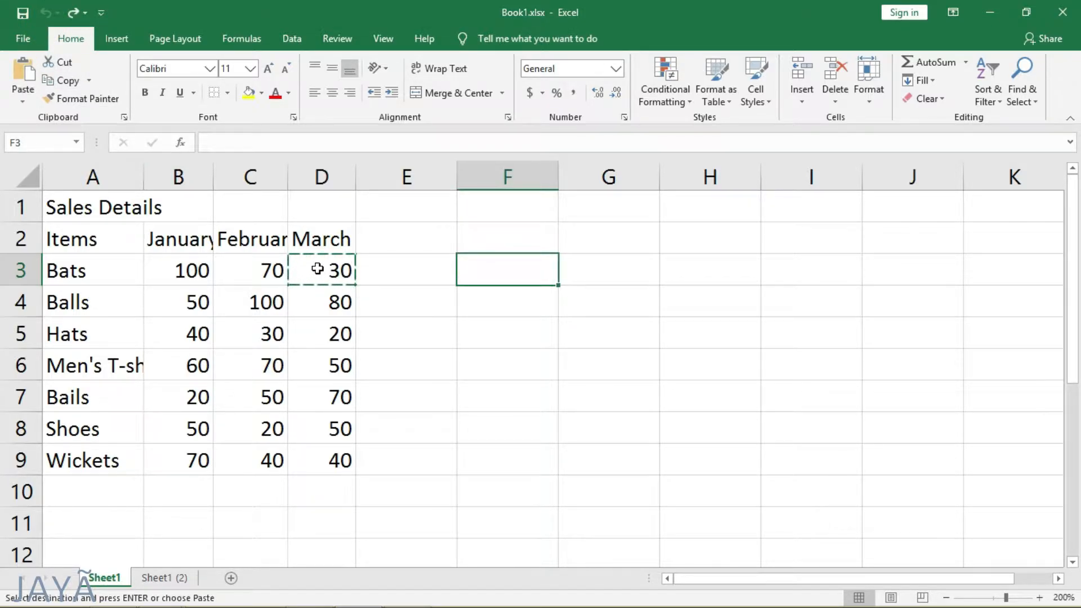
{"action": "key", "text": "Escape"}
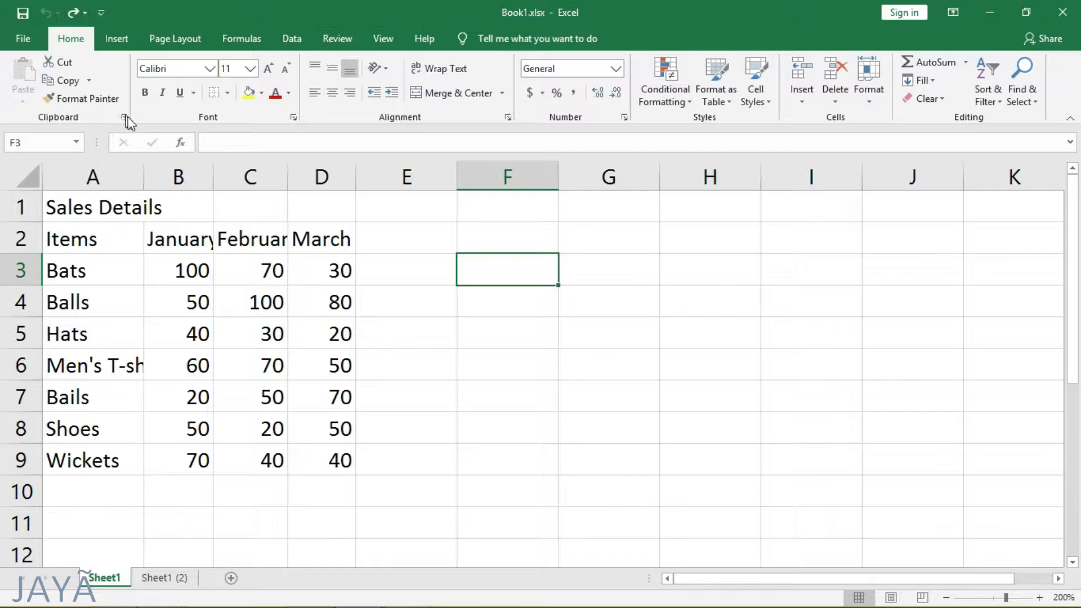
Switch to the On-Screen Keyboard so it shows over the sheet, keeping the March value for Bats in D3 selected.
{"action": "left_click", "coordinate": [336, 270]}
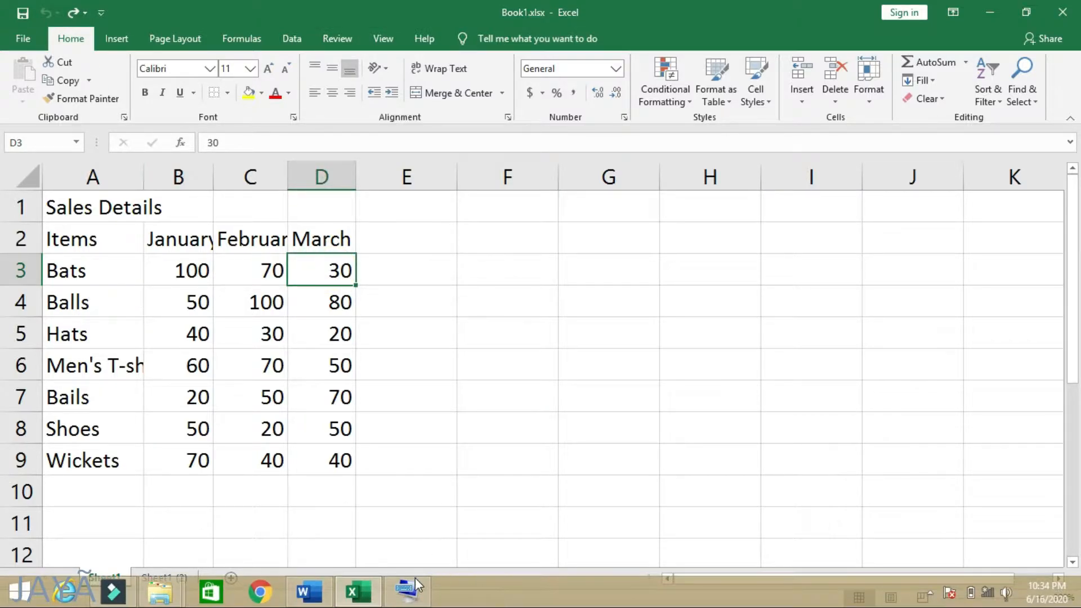
{"action": "left_click", "coordinate": [415, 580]}
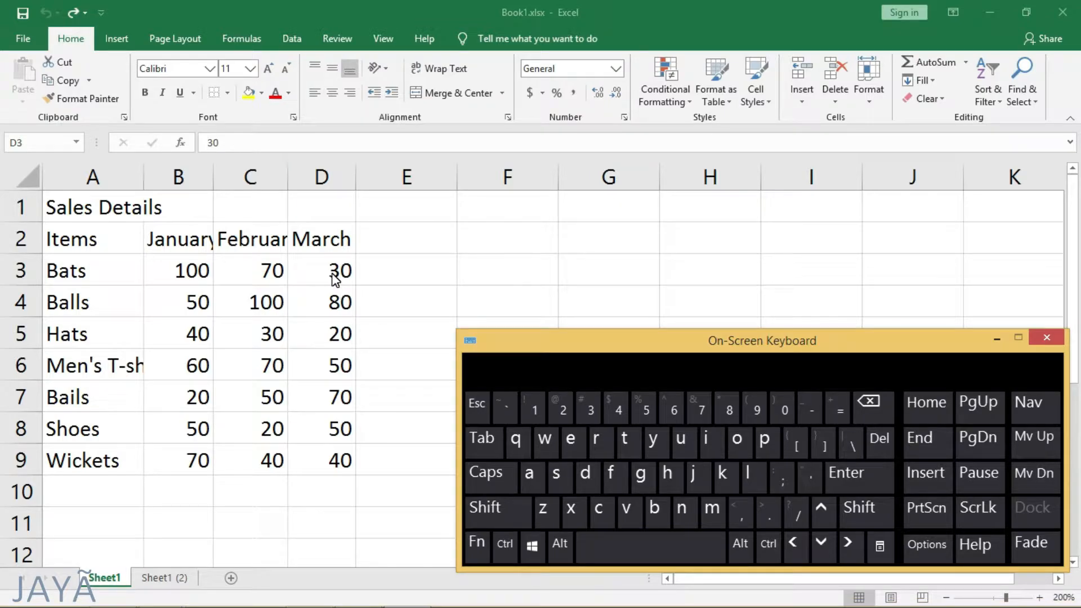
{"action": "left_click", "coordinate": [335, 277]}
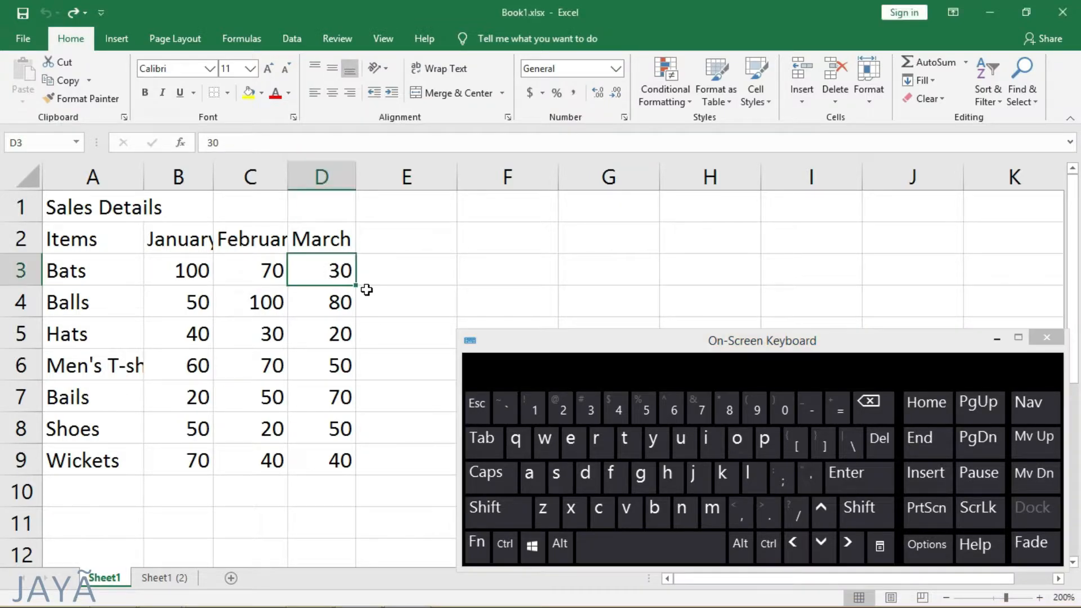
Use the on-screen keyboard to cut D3 and paste it into F3, and undo the move.
{"action": "left_click", "coordinate": [504, 549]}
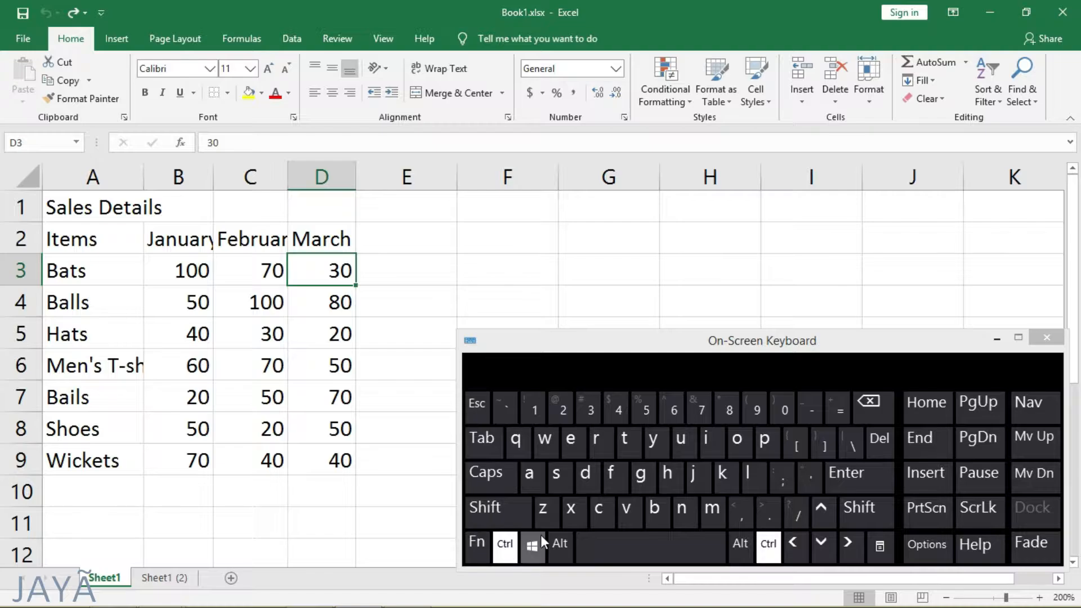
{"action": "left_click", "coordinate": [571, 520]}
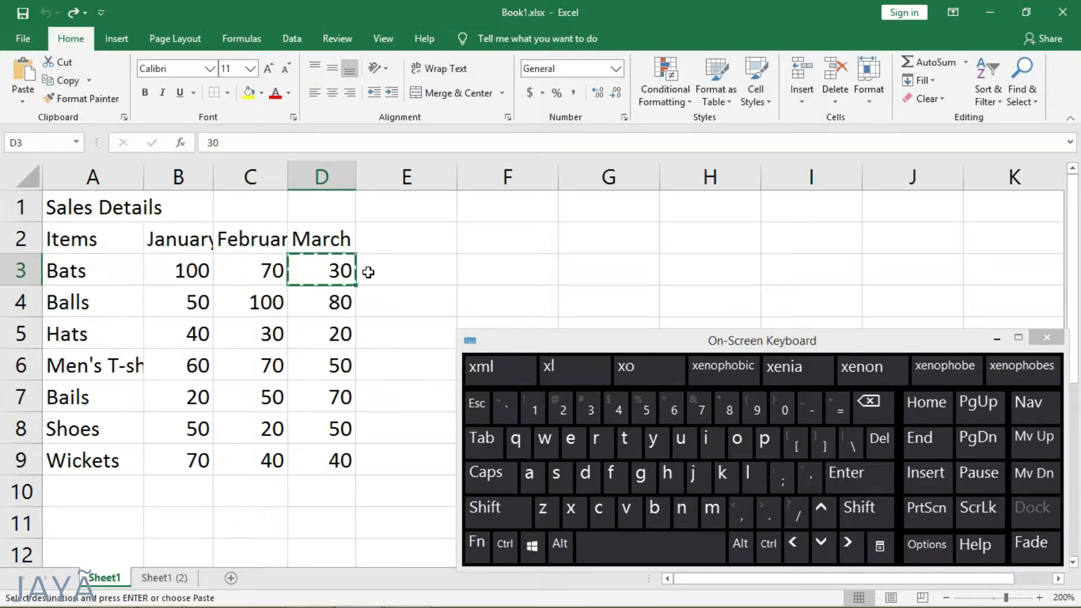
{"action": "left_click", "coordinate": [493, 272]}
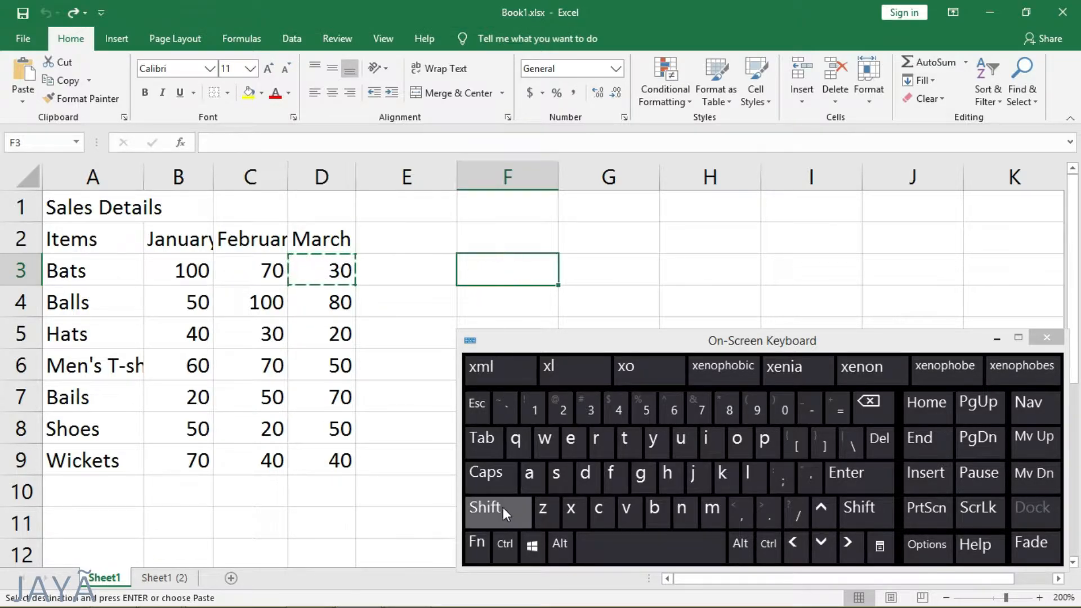
{"action": "left_click", "coordinate": [505, 547]}
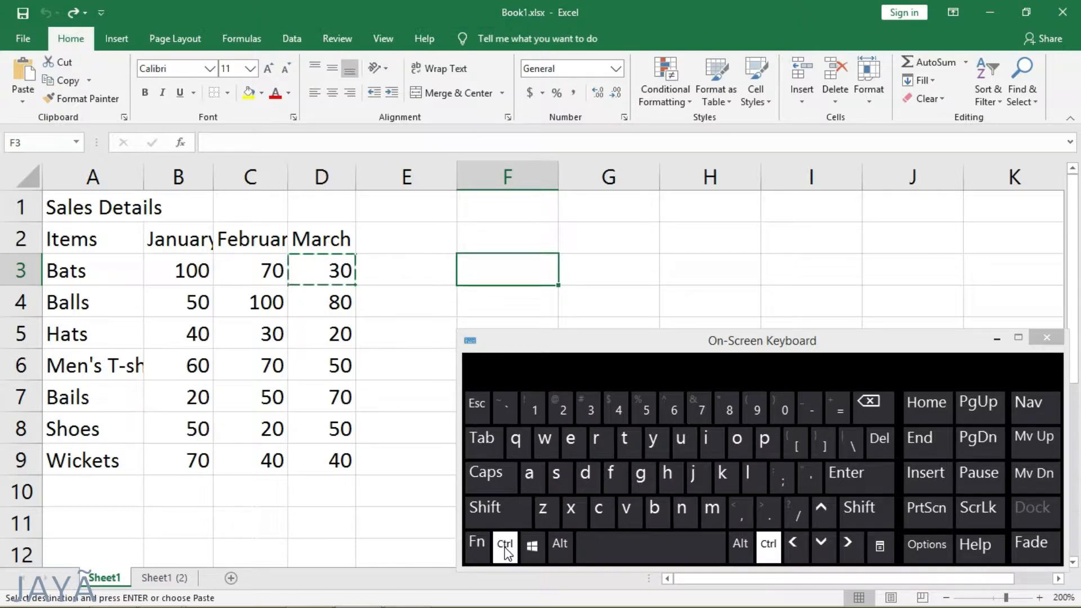
{"action": "left_click", "coordinate": [631, 515]}
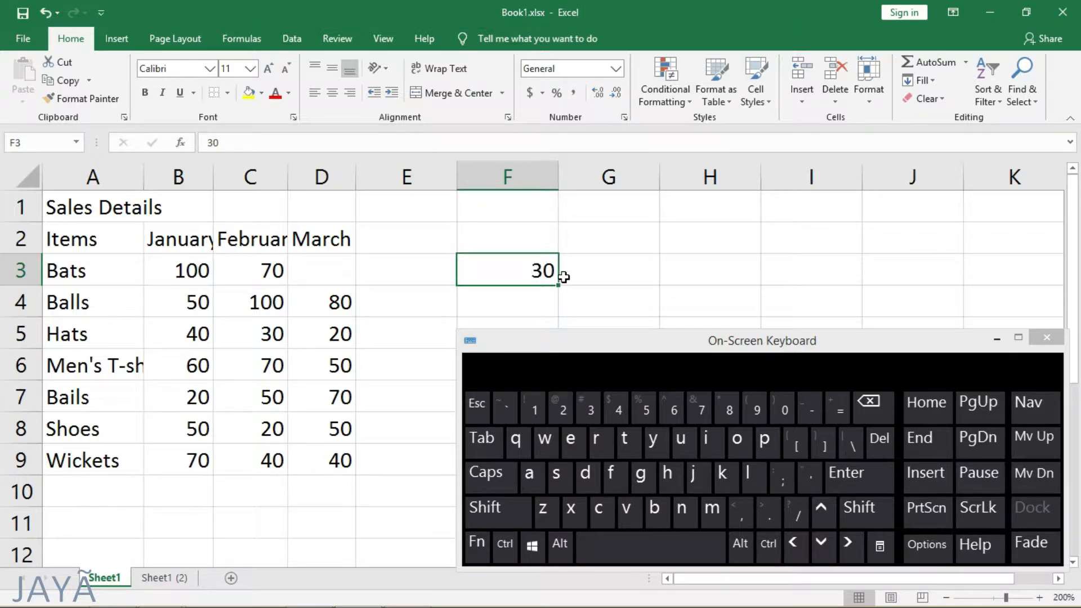
{"action": "left_click", "coordinate": [333, 273]}
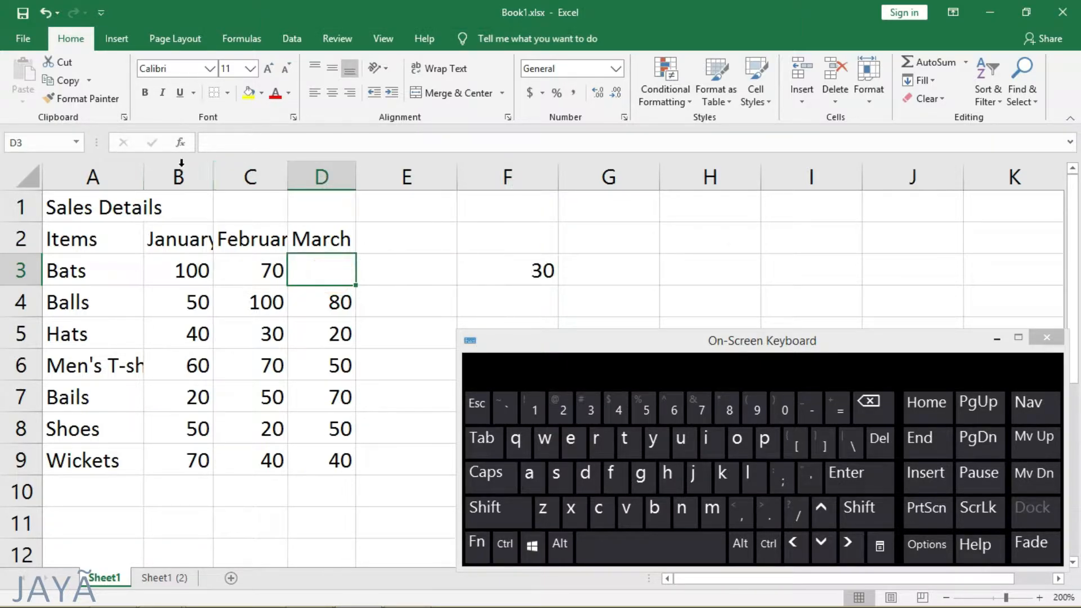
{"action": "left_click", "coordinate": [46, 10]}
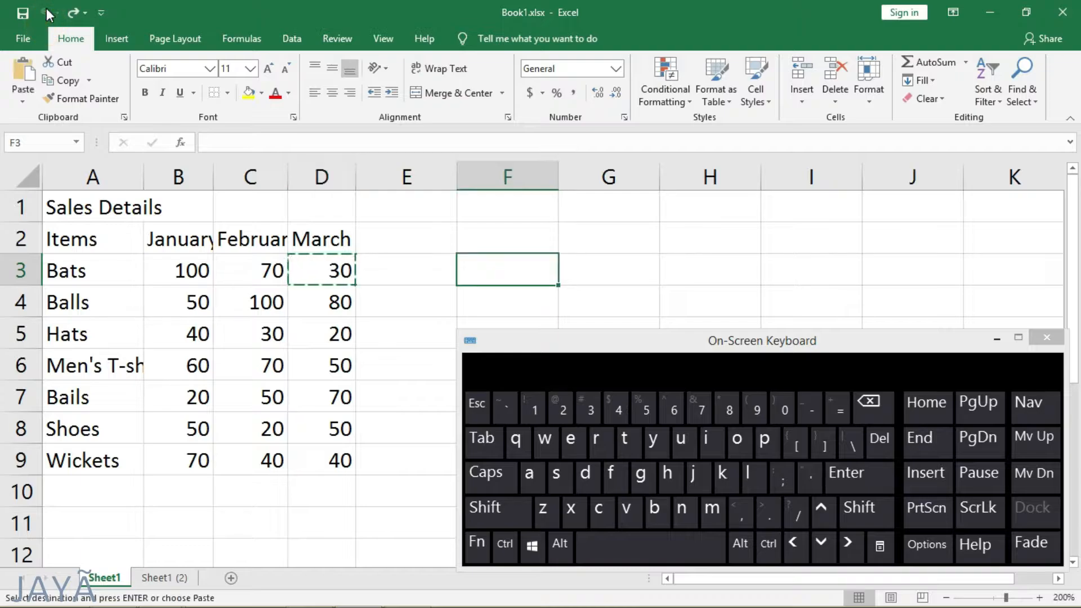
{"action": "key", "text": "Escape"}
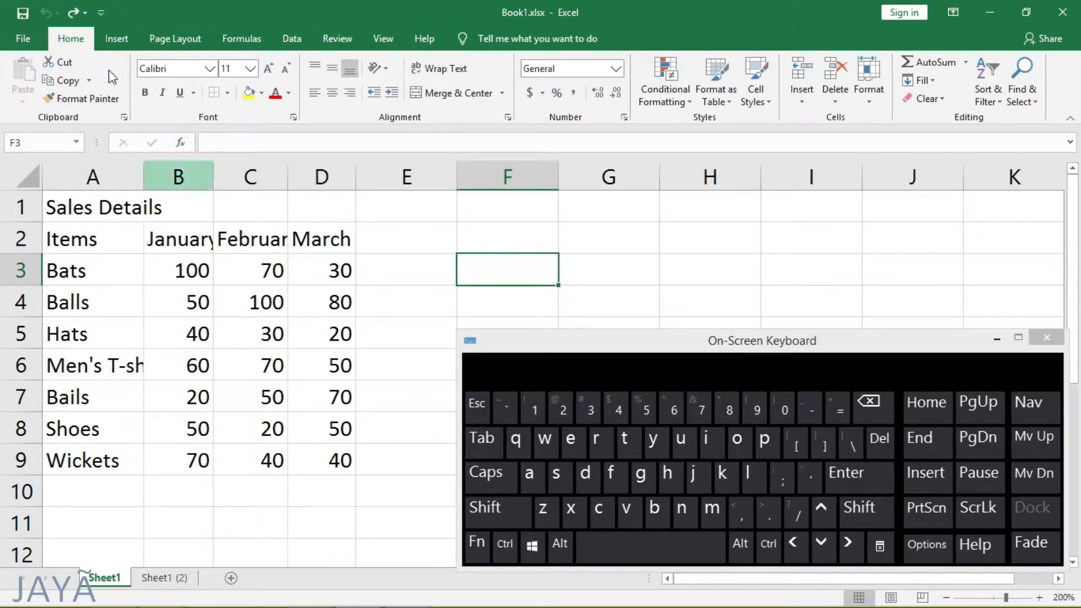
Copy the March value for Bats from D3 into F3, and undo the paste.
{"action": "left_click", "coordinate": [315, 272]}
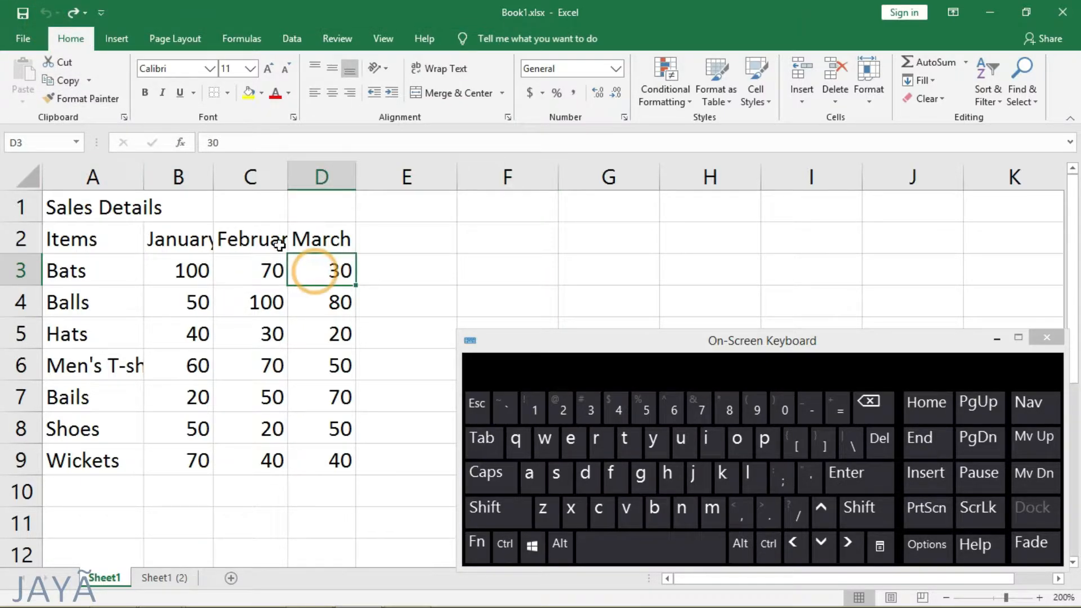
{"action": "left_click", "coordinate": [67, 80]}
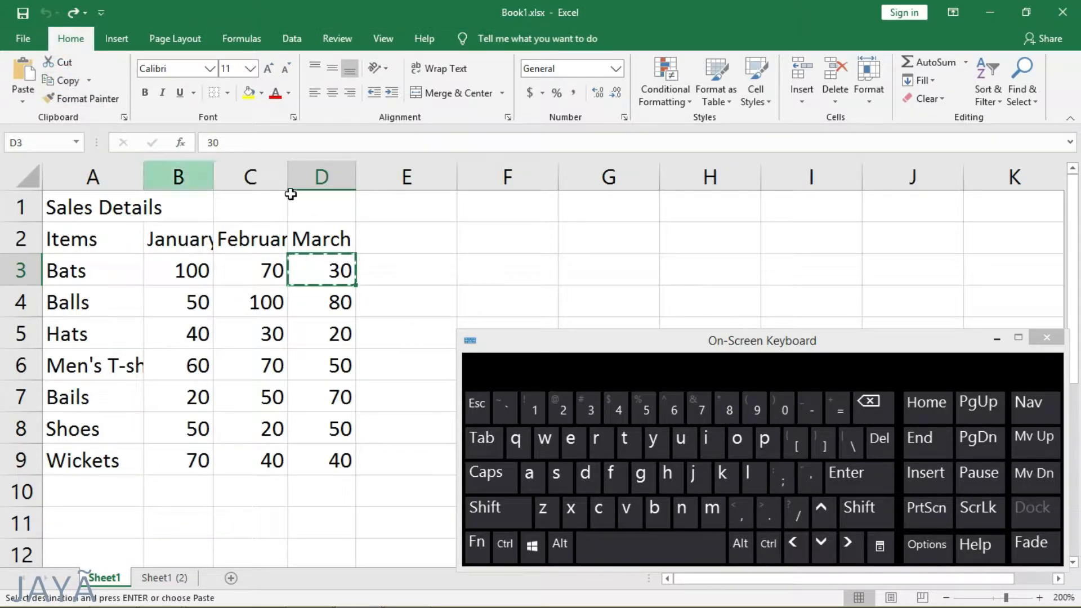
{"action": "left_click", "coordinate": [483, 266]}
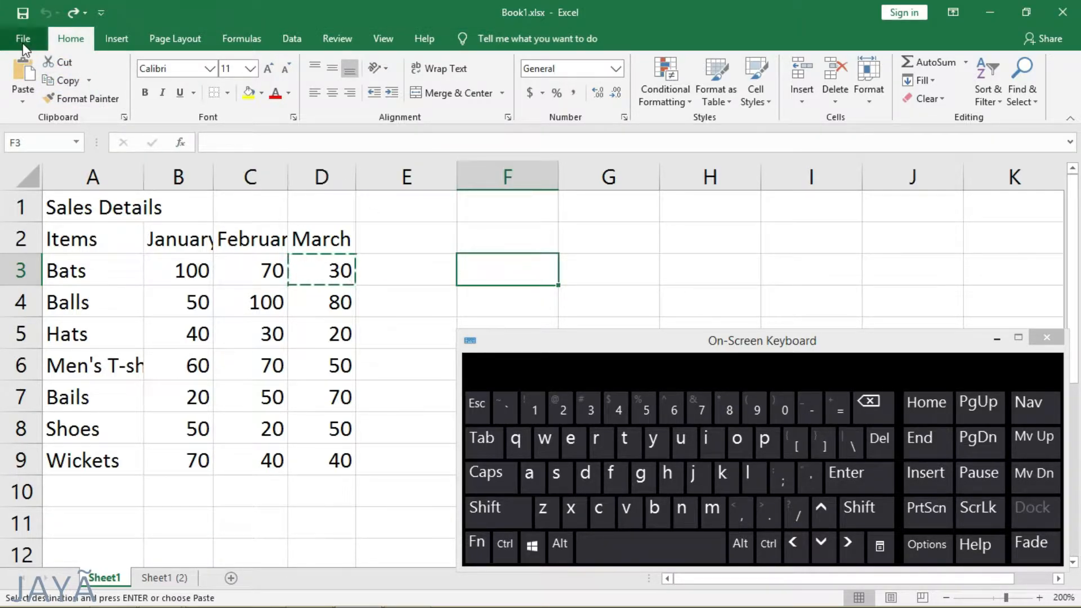
{"action": "left_click", "coordinate": [20, 69]}
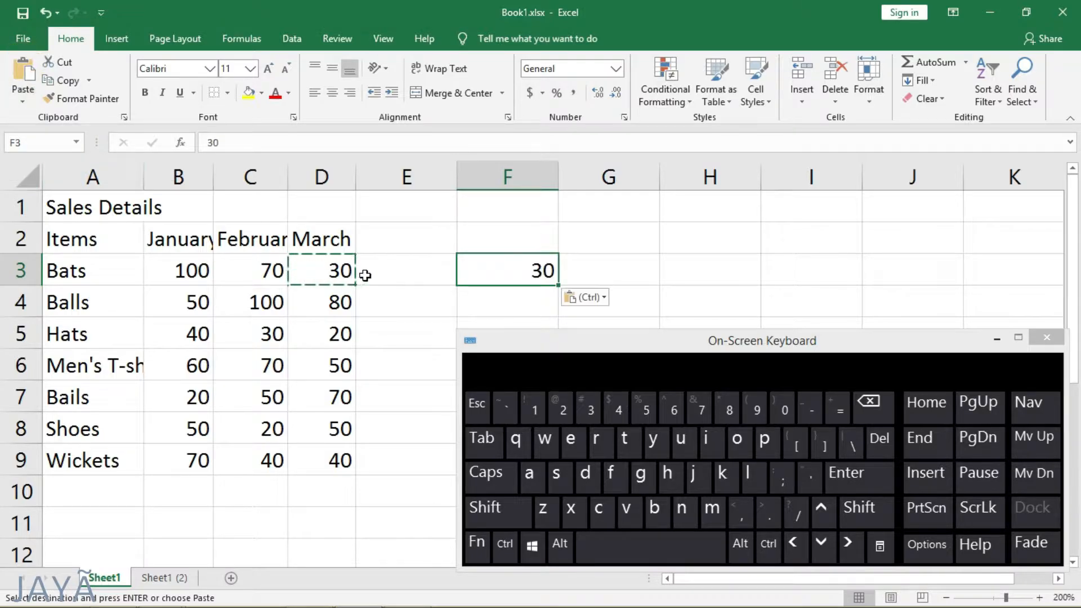
{"action": "key", "text": "ctrl+z"}
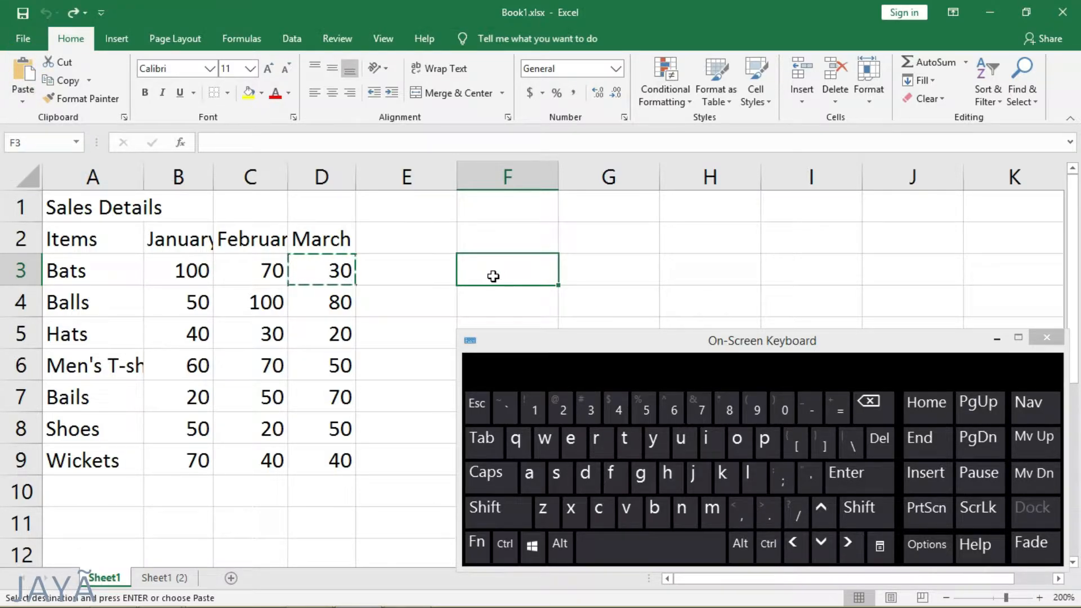
Use the on-screen keyboard to copy D3 and paste it into F3, and undo the paste.
{"action": "left_click", "coordinate": [317, 259]}
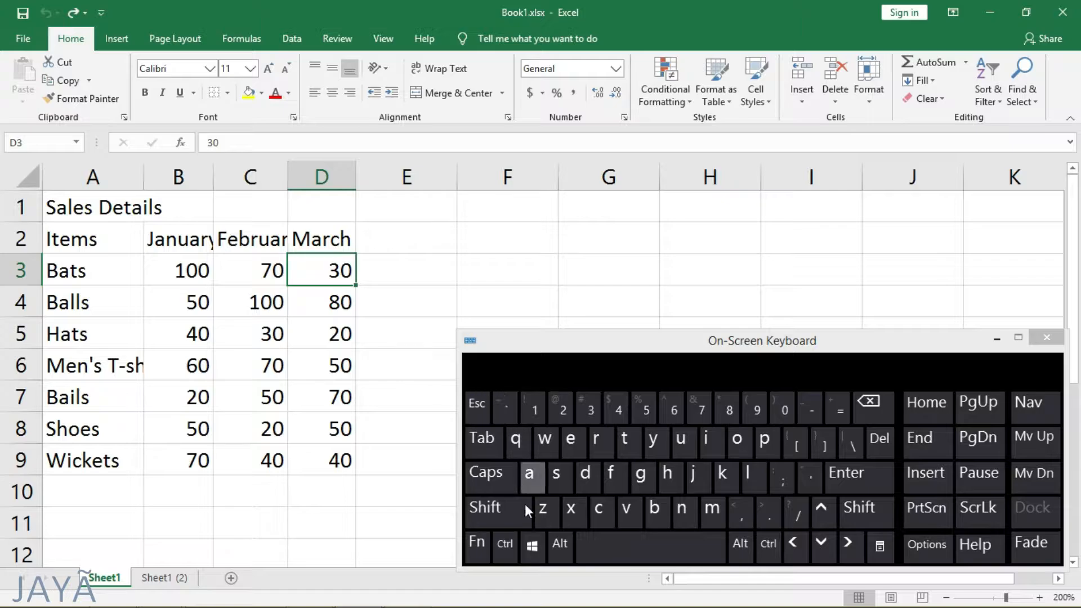
{"action": "left_click", "coordinate": [511, 546]}
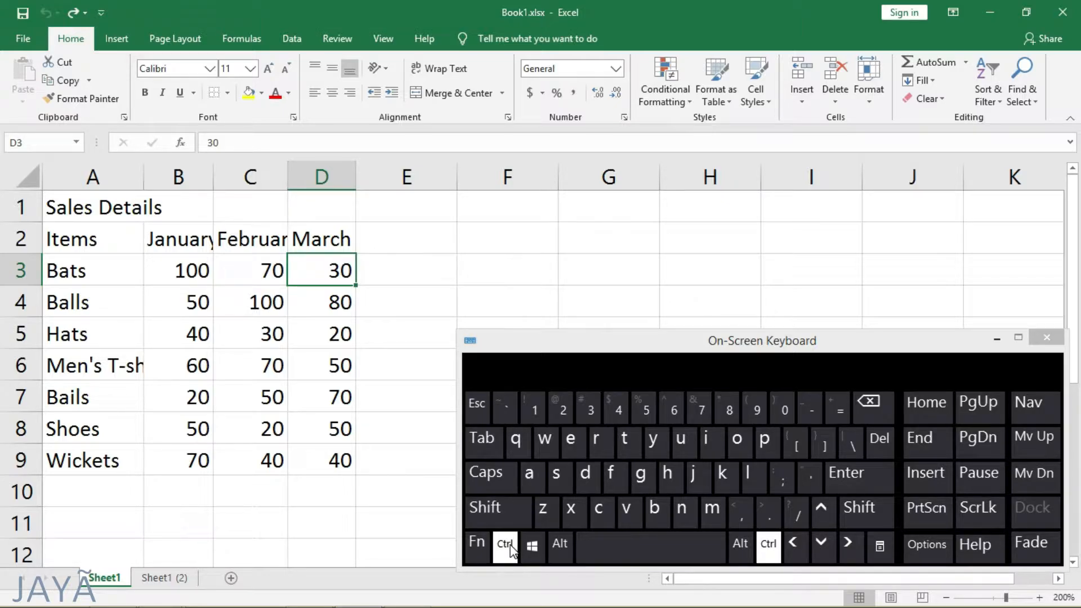
{"action": "left_click", "coordinate": [601, 509]}
{"action": "left_click", "coordinate": [497, 263]}
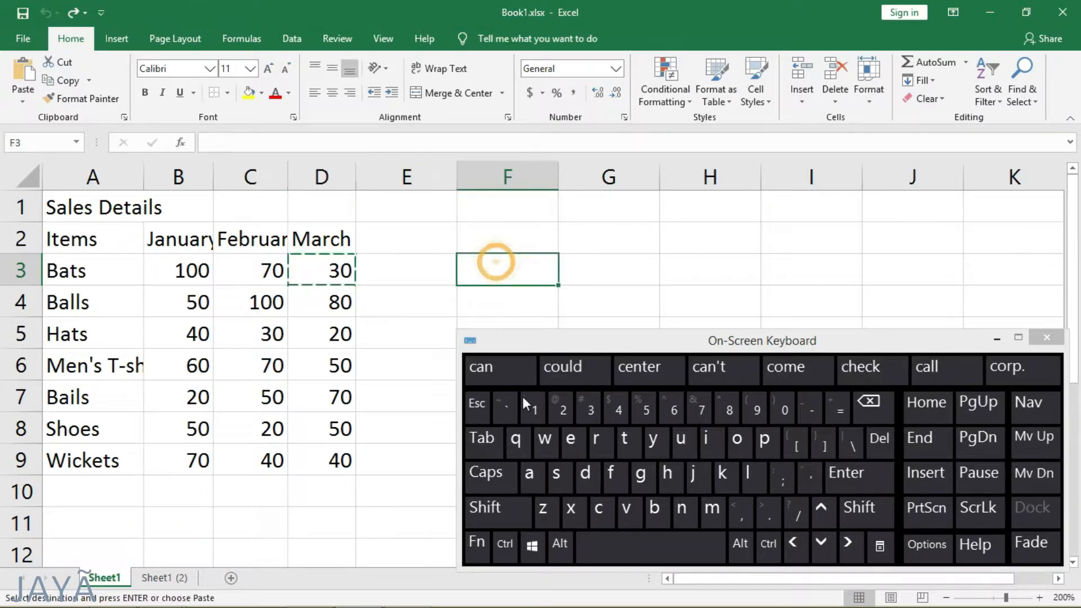
{"action": "left_click", "coordinate": [509, 542]}
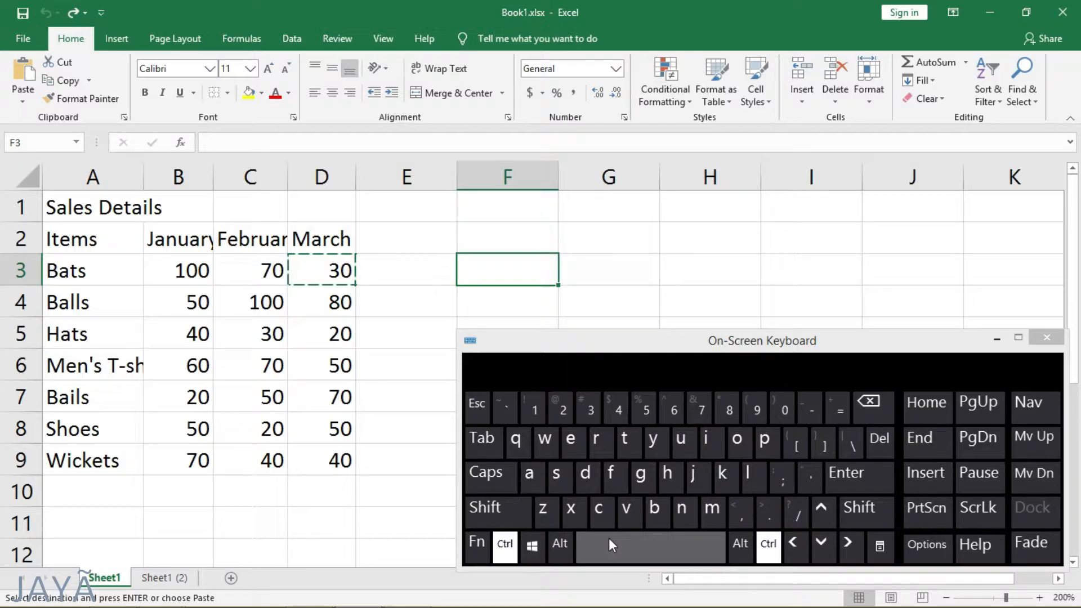
{"action": "left_click", "coordinate": [624, 511]}
{"action": "left_click", "coordinate": [339, 274]}
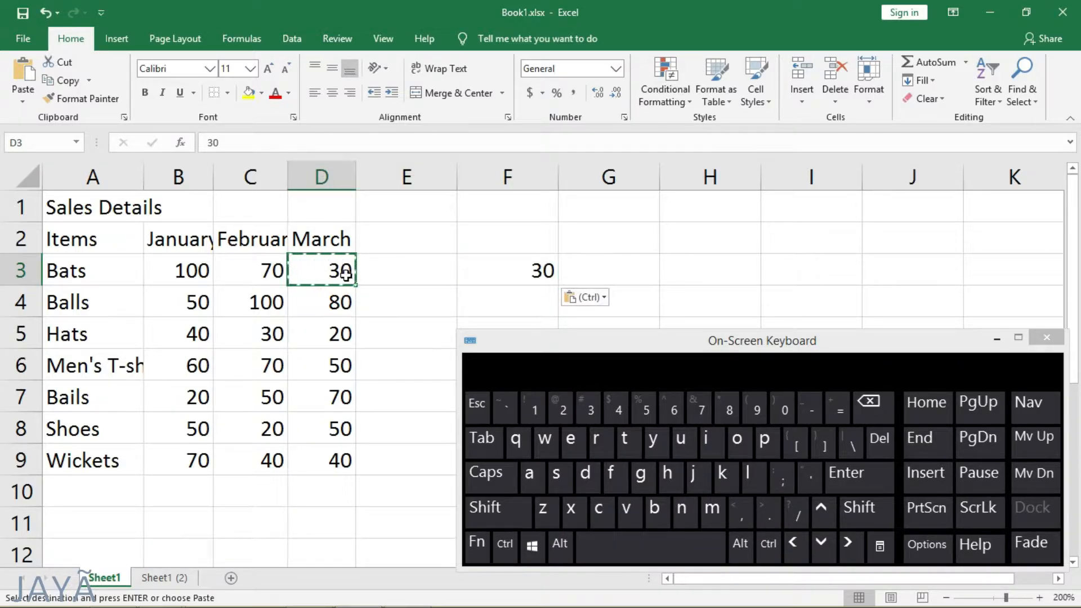
{"action": "key", "text": "ctrl+z"}
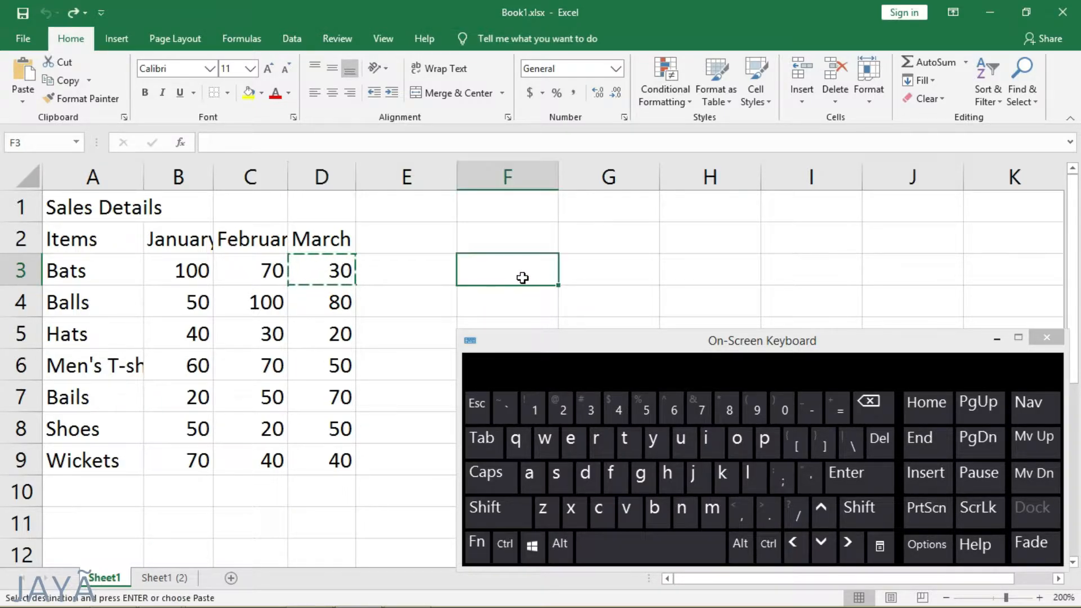
Copy cell D3 and paste it into F3 using the cells' own context commands.
{"action": "left_click", "coordinate": [334, 273]}
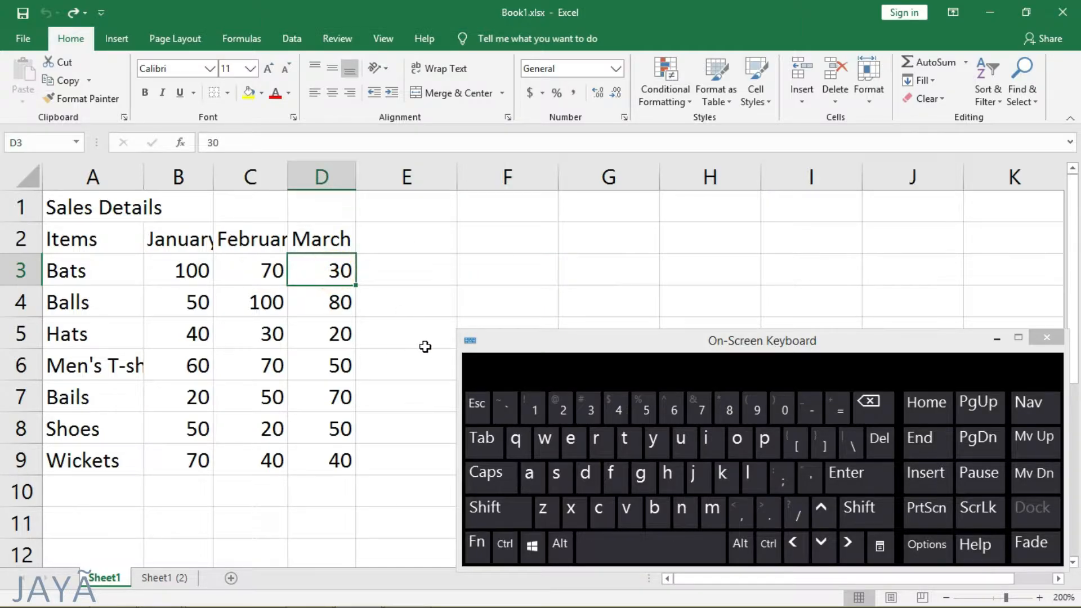
{"action": "right_click", "coordinate": [319, 268]}
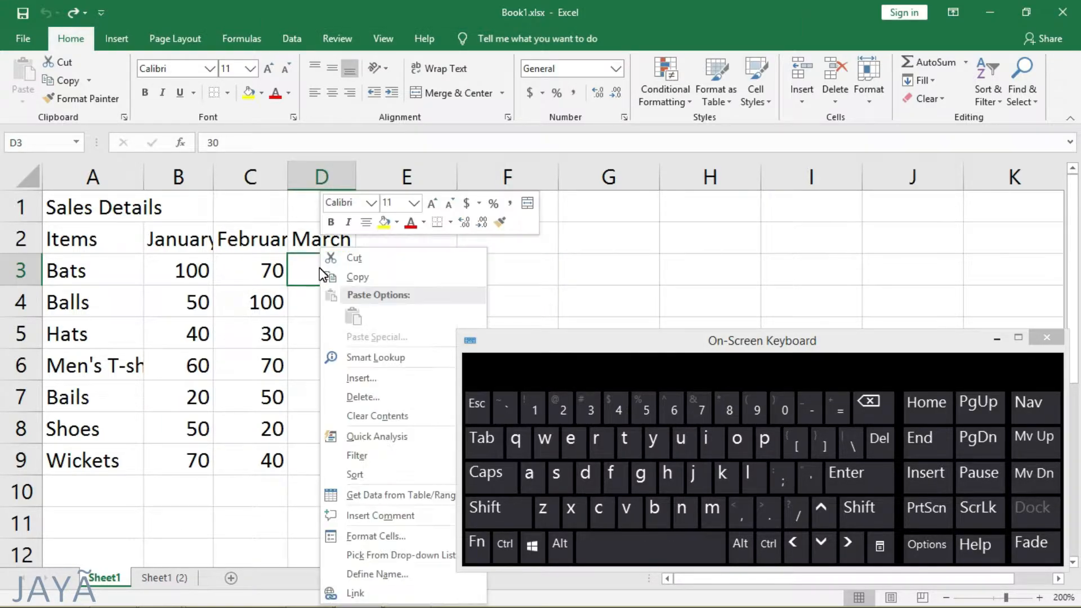
{"action": "left_click", "coordinate": [373, 278]}
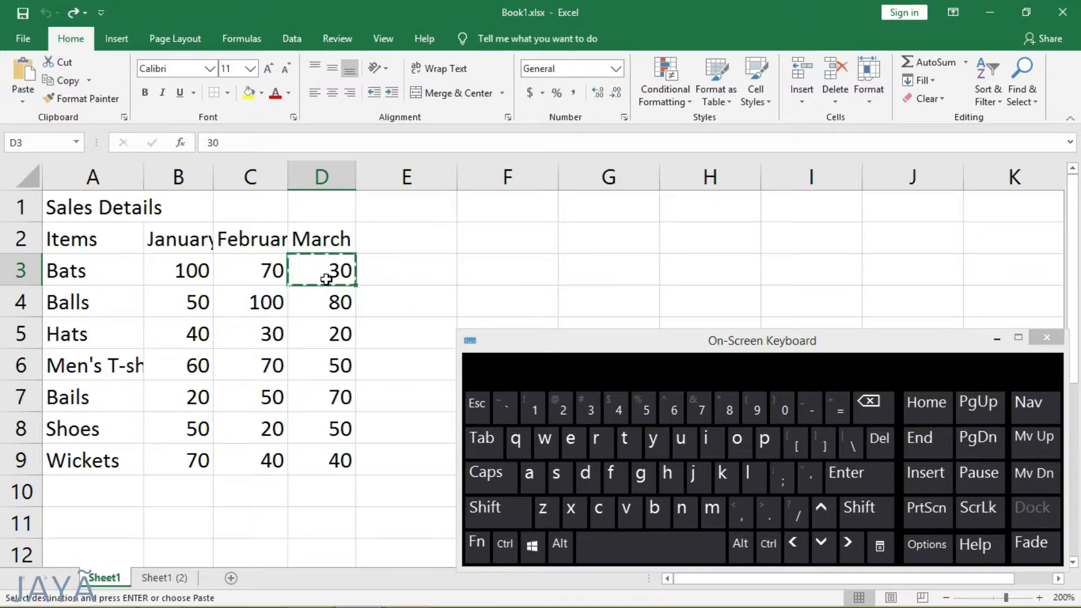
{"action": "right_click", "coordinate": [476, 270]}
{"action": "left_click", "coordinate": [511, 318]}
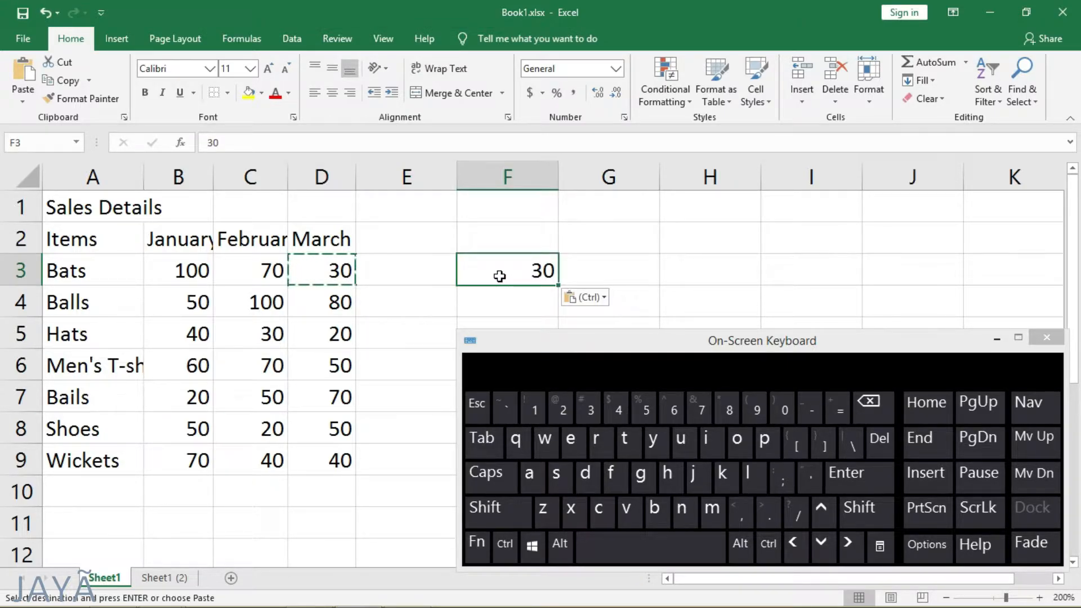
{"action": "key", "text": "ctrl"}
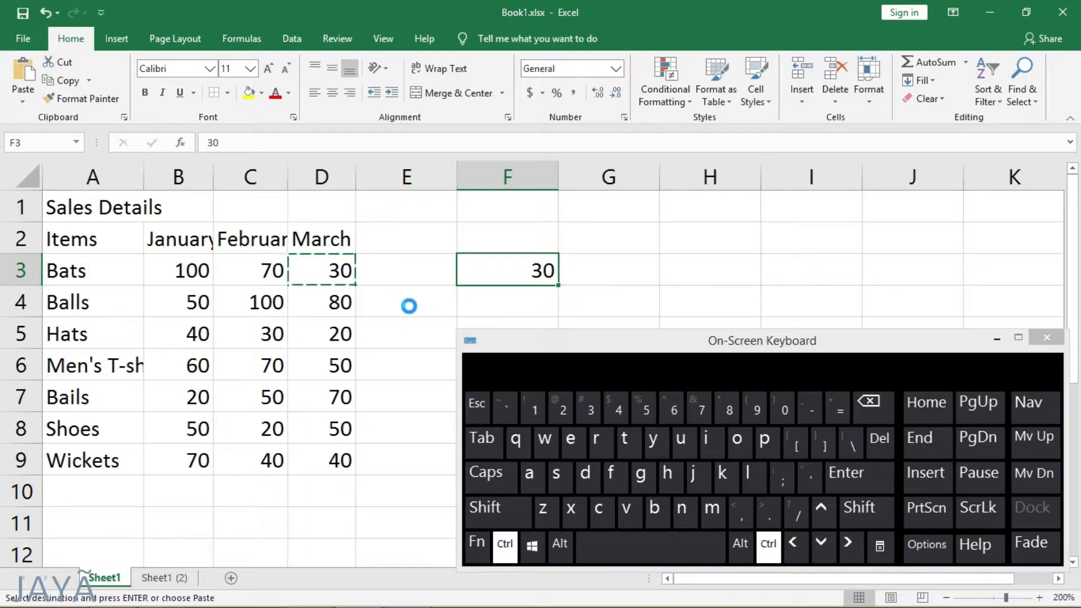
Undo the paste into F3, clear the copy outline and select D3.
{"action": "key", "text": "ctrl+z"}
{"action": "key", "text": "Escape"}
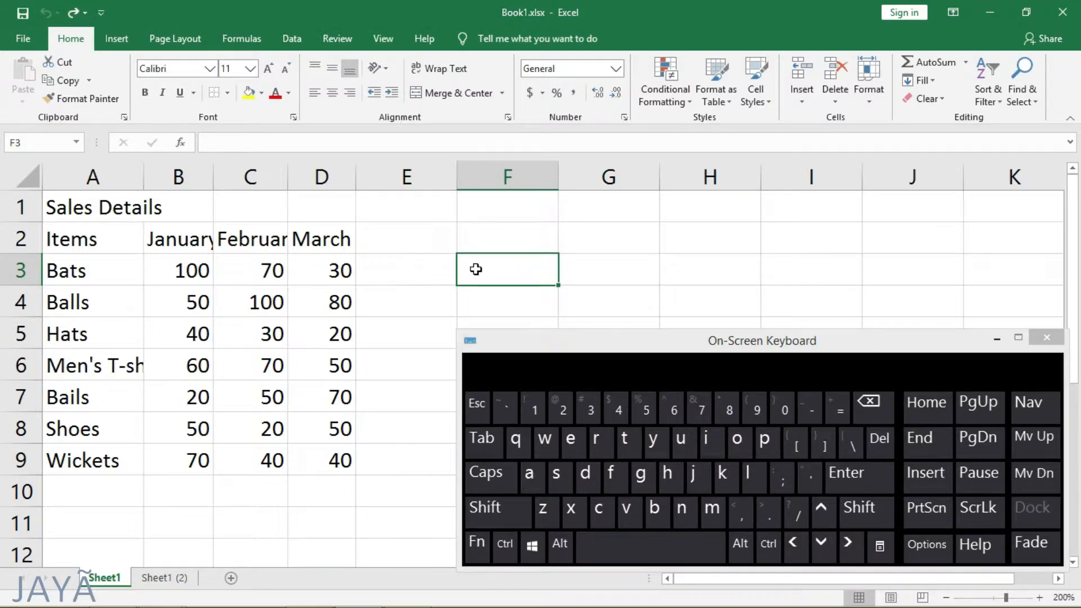
{"action": "left_click", "coordinate": [326, 269]}
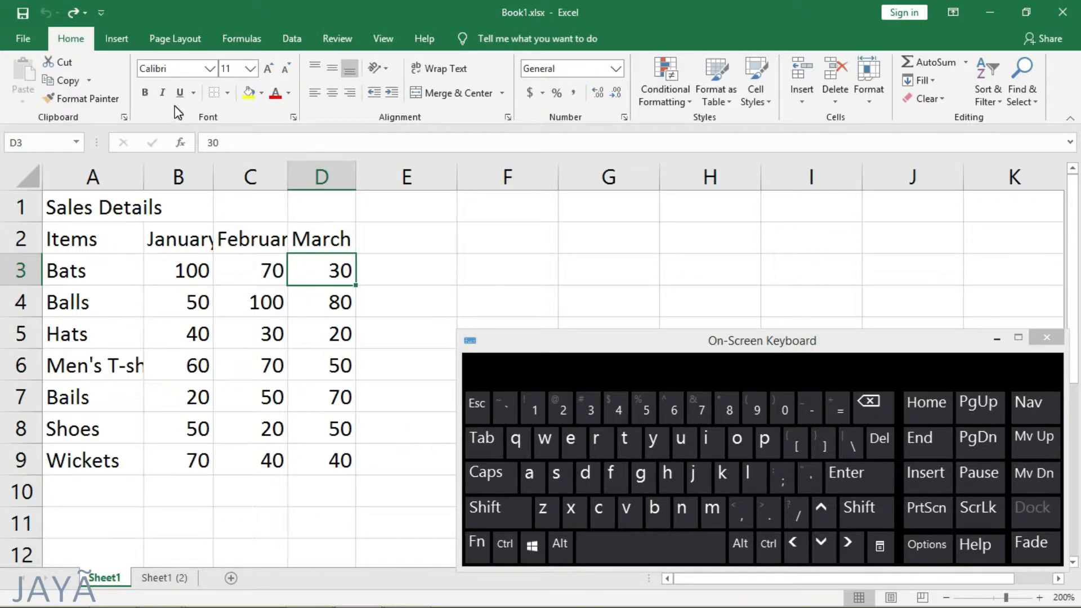
Make the Sales Details title in A1 bold, italic and underlined, and undo the three formats.
{"action": "left_click", "coordinate": [105, 209]}
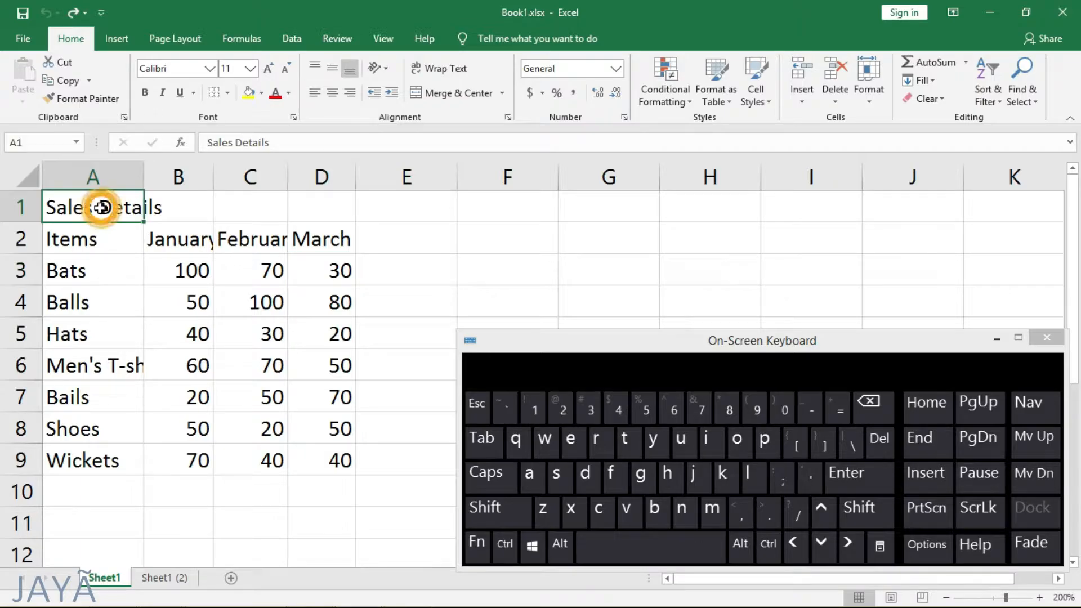
{"action": "left_click", "coordinate": [144, 93]}
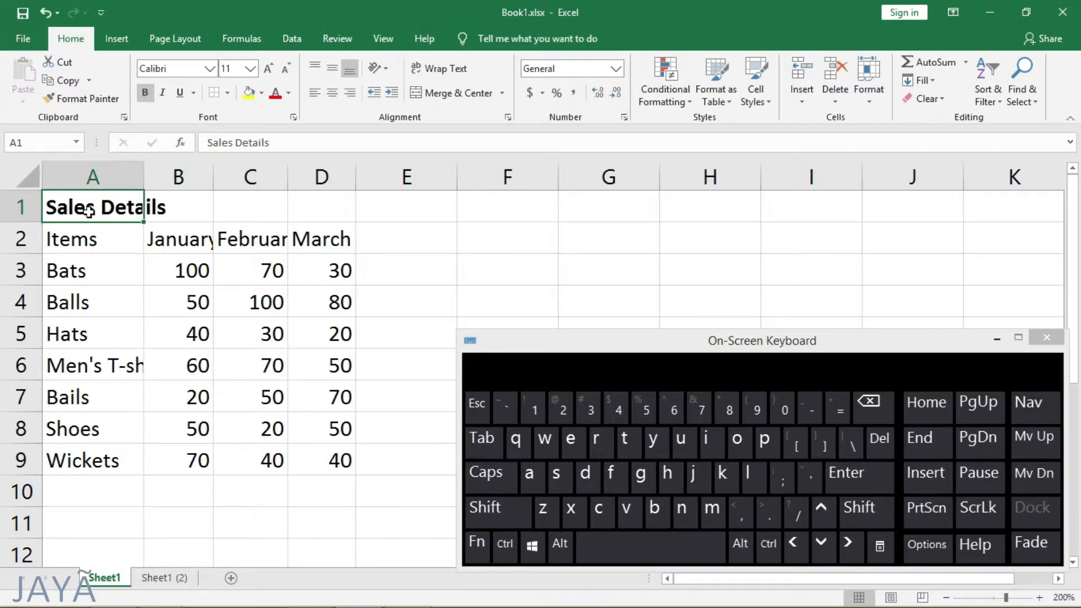
{"action": "left_click", "coordinate": [166, 94]}
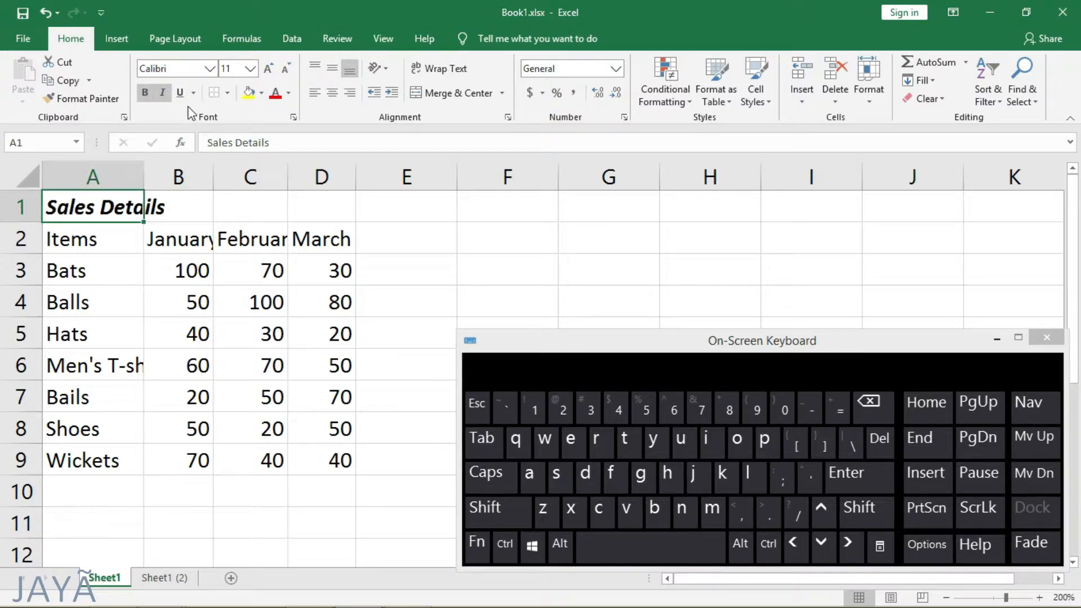
{"action": "left_click", "coordinate": [180, 93]}
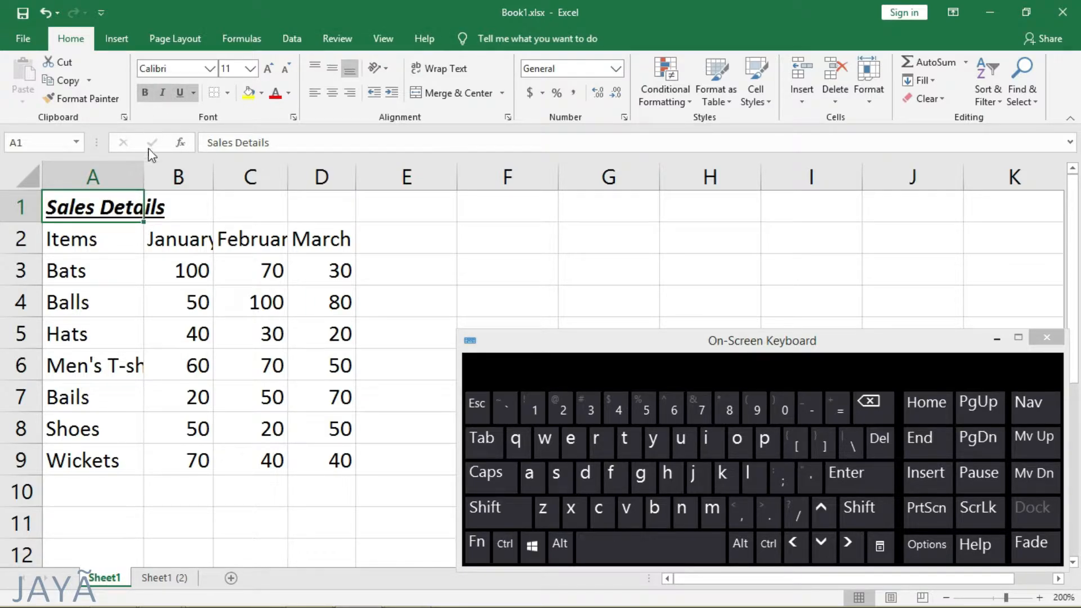
{"action": "key", "text": "ctrl+z"}
{"action": "key", "text": "ctrl+z"}
{"action": "key", "text": "ctrl+z"}
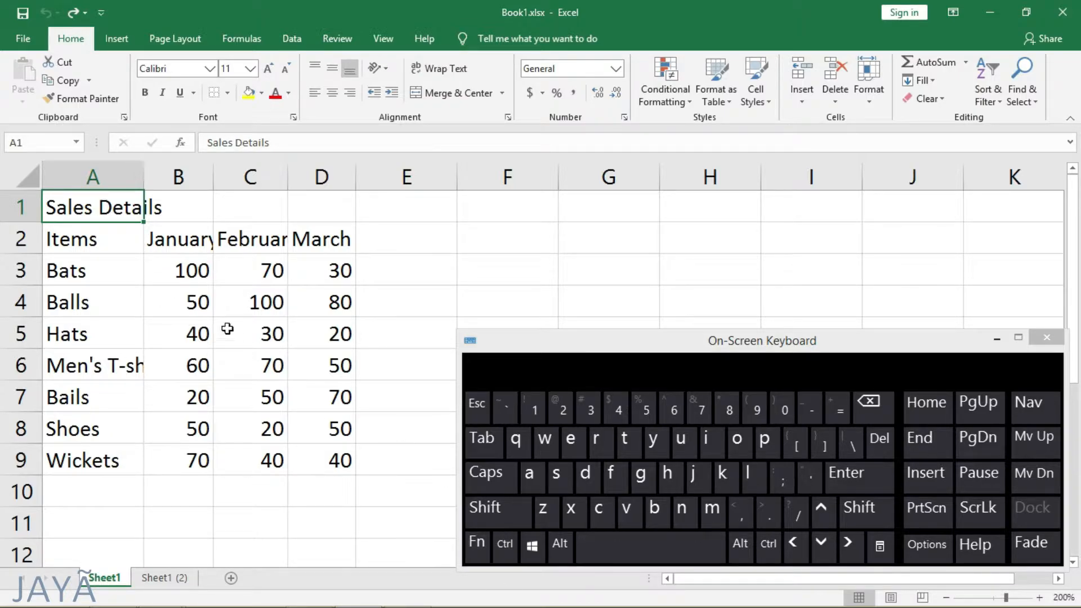
Use the on-screen keyboard to make the Sales Details title in A1 bold, italic and underlined.
{"action": "left_click", "coordinate": [504, 546]}
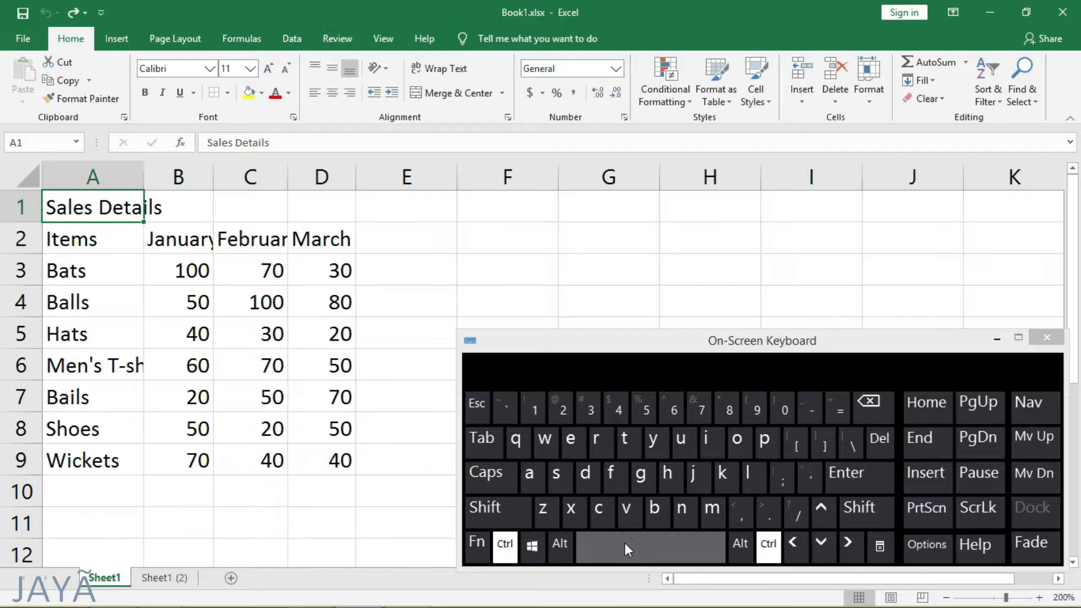
{"action": "left_click", "coordinate": [654, 512]}
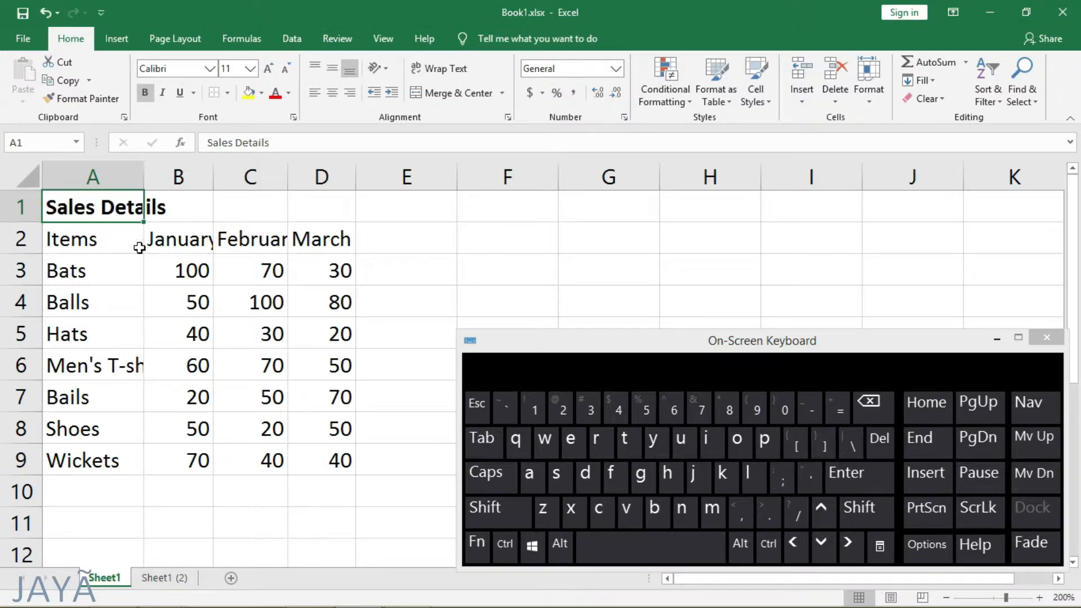
{"action": "left_click", "coordinate": [500, 551]}
{"action": "left_click", "coordinate": [706, 442]}
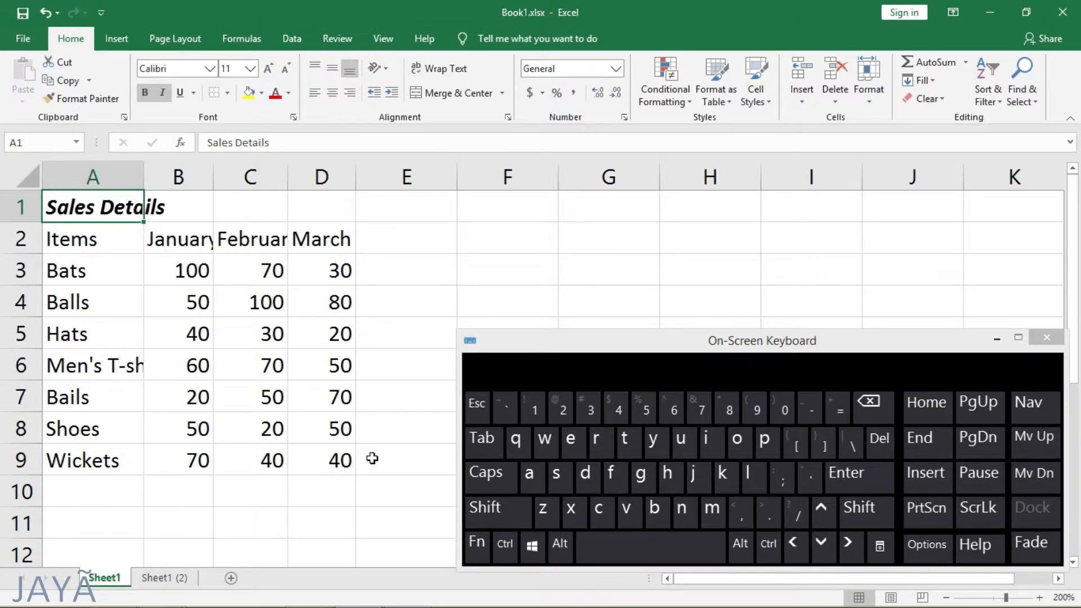
{"action": "left_click", "coordinate": [506, 548]}
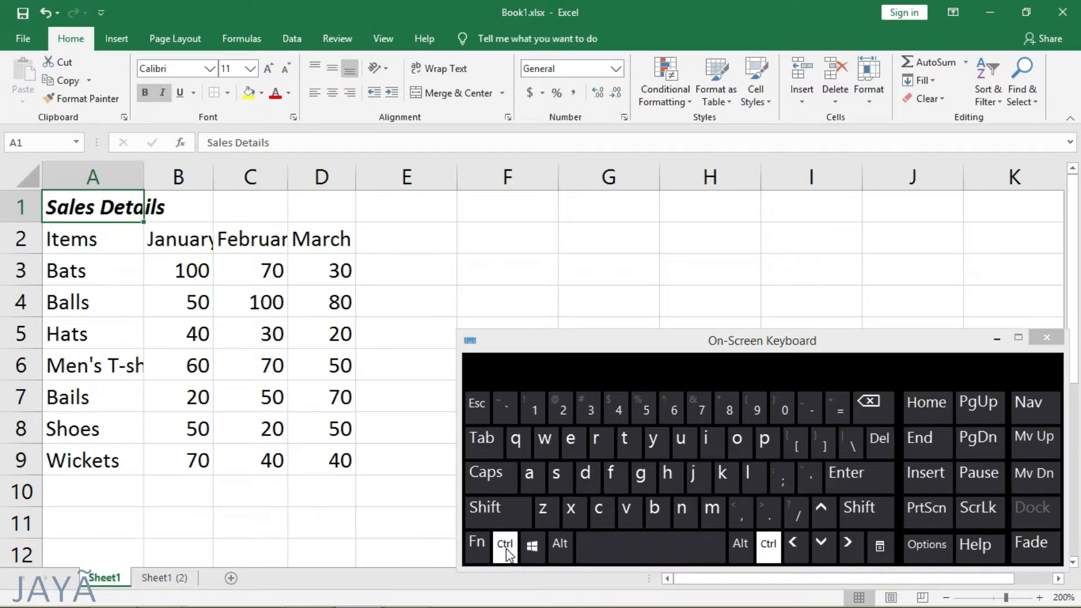
{"action": "left_click", "coordinate": [686, 444]}
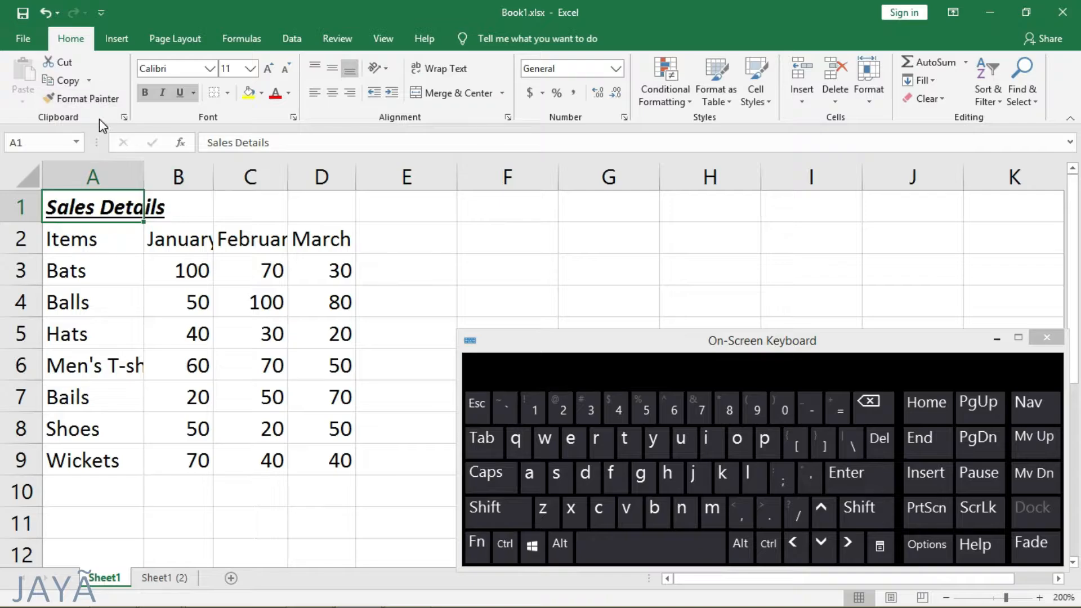
Copy the title's formatting from A1 onto the March header in D2 with Format Painter, and undo it.
{"action": "left_click", "coordinate": [116, 100]}
{"action": "left_click", "coordinate": [103, 104]}
{"action": "left_click", "coordinate": [87, 99]}
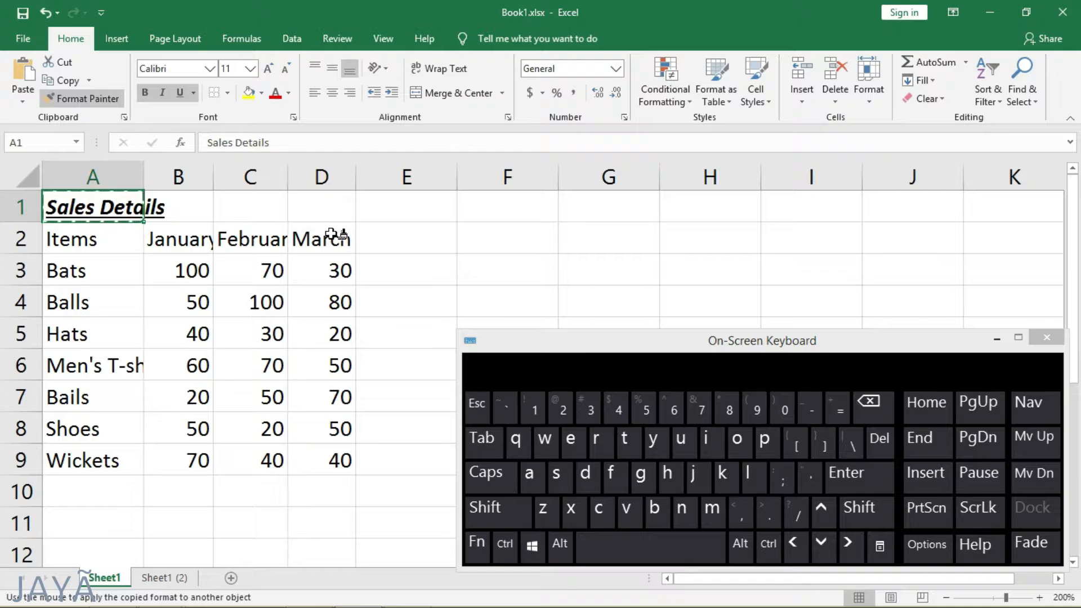
{"action": "left_click", "coordinate": [335, 235]}
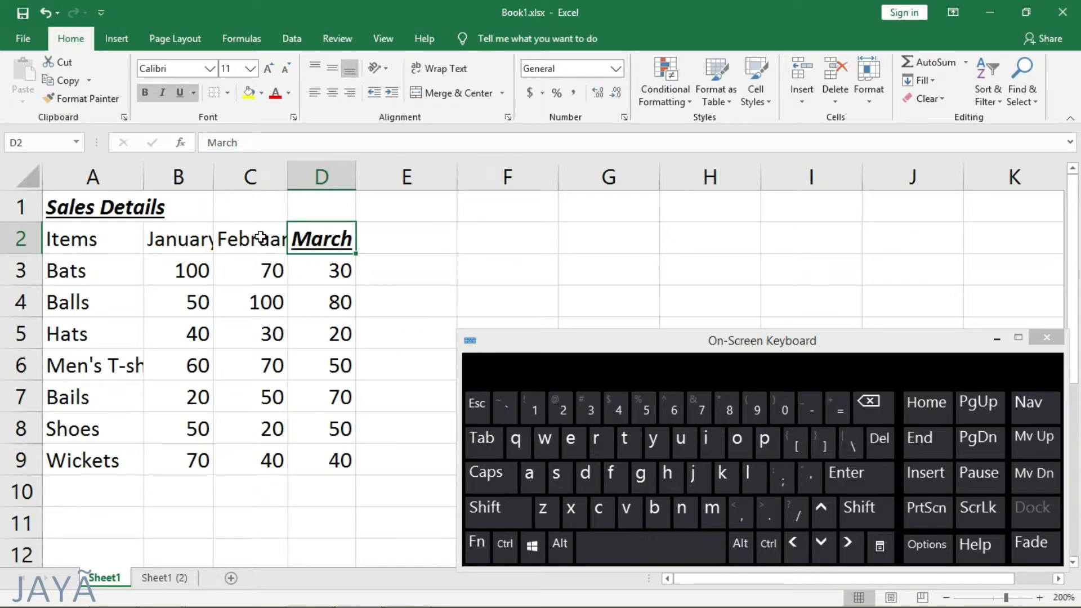
{"action": "key", "text": "ctrl+z"}
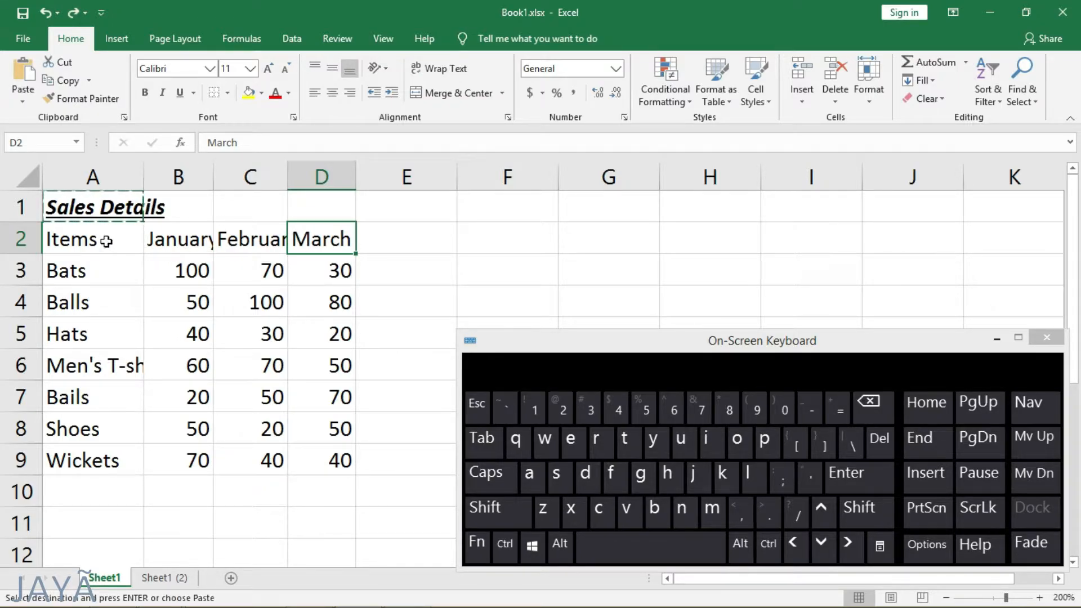
Make the header row A2:D2 bold.
{"action": "left_click_drag", "start_coordinate": [105, 240], "coordinate": [326, 244]}
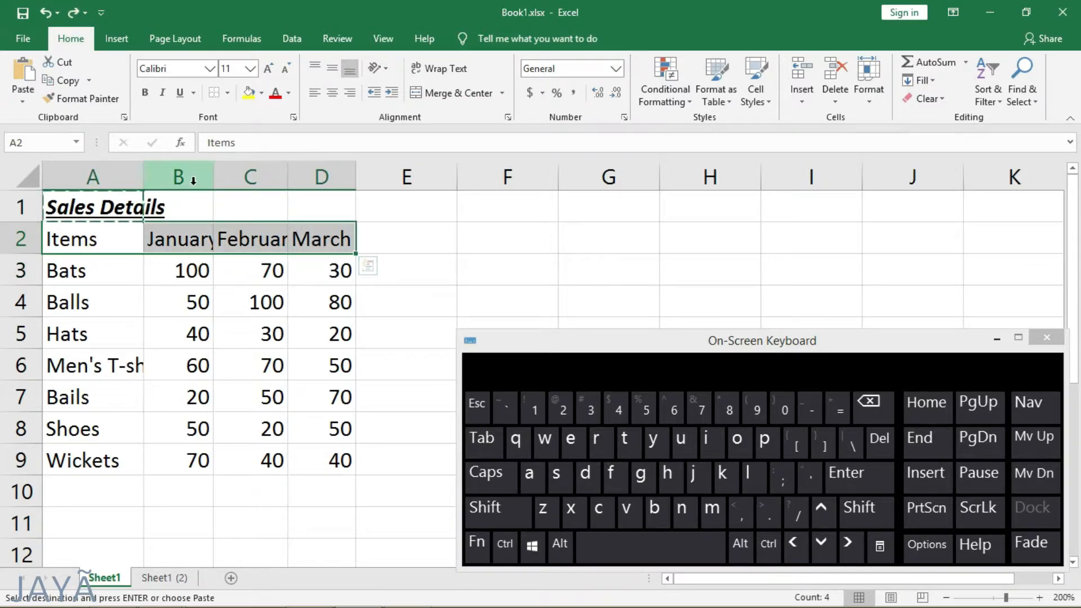
{"action": "left_click", "coordinate": [148, 93]}
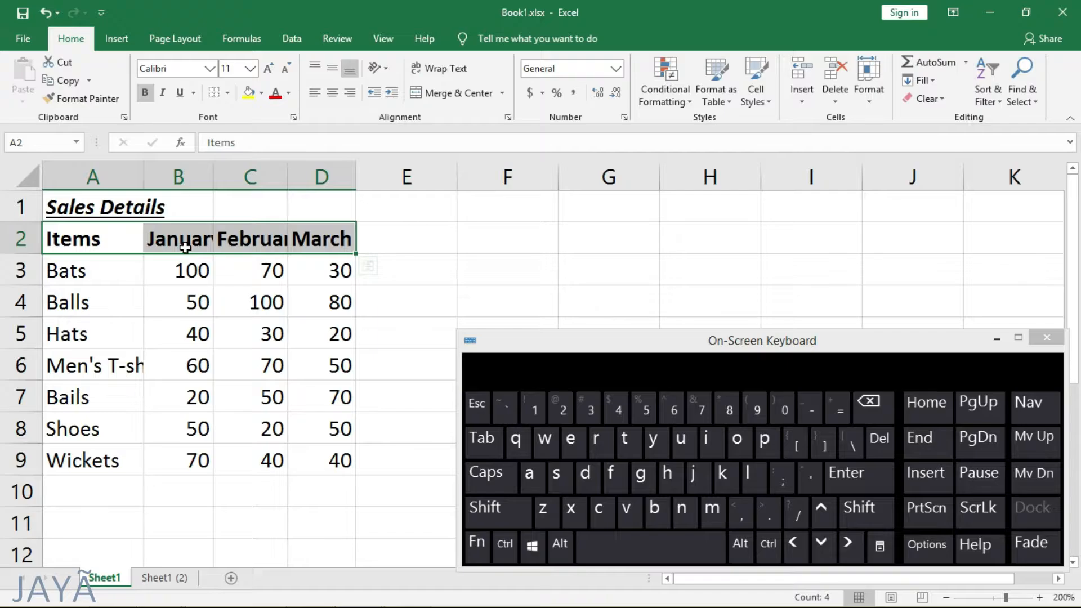
Change the font of the Sales Details title in A1 to Arial Black.
{"action": "left_click", "coordinate": [86, 207]}
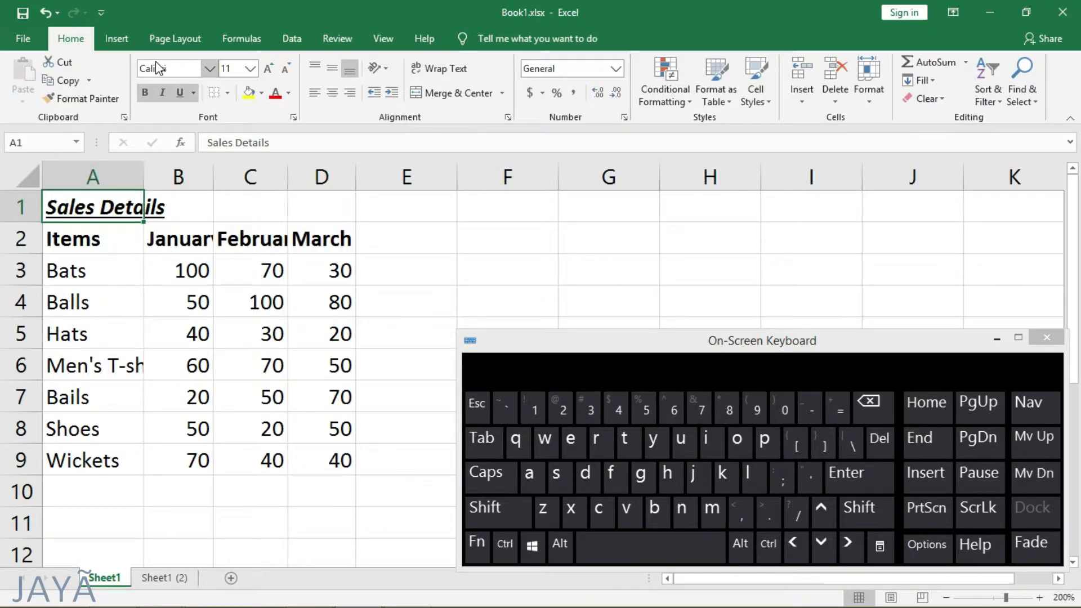
{"action": "left_click", "coordinate": [209, 68]}
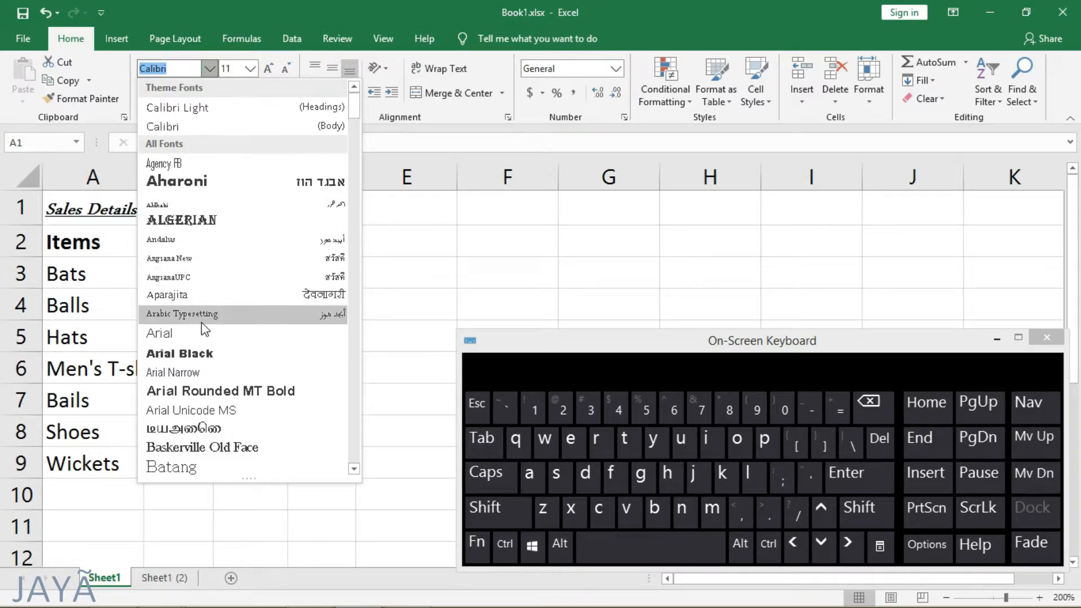
{"action": "left_click", "coordinate": [210, 355]}
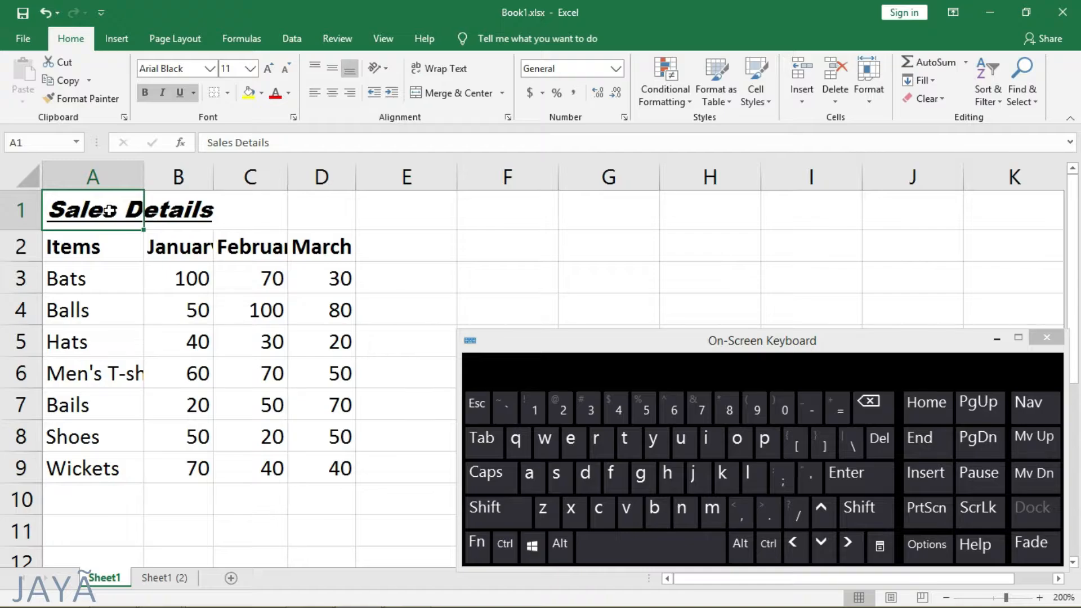
Set the title's font size to 16, and change it to 14.
{"action": "left_click", "coordinate": [251, 69]}
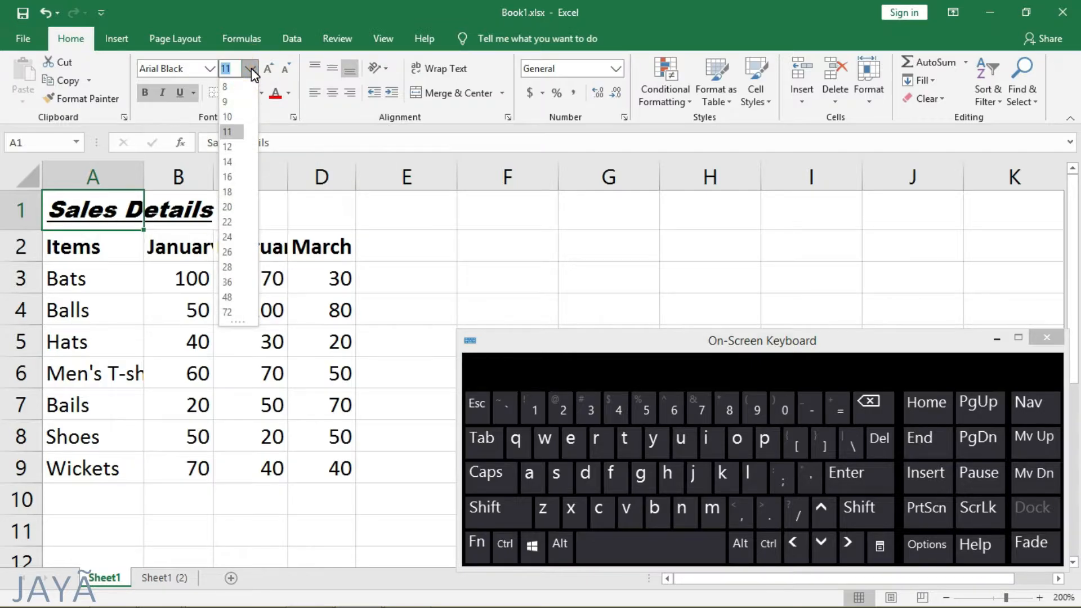
{"action": "left_click", "coordinate": [231, 178]}
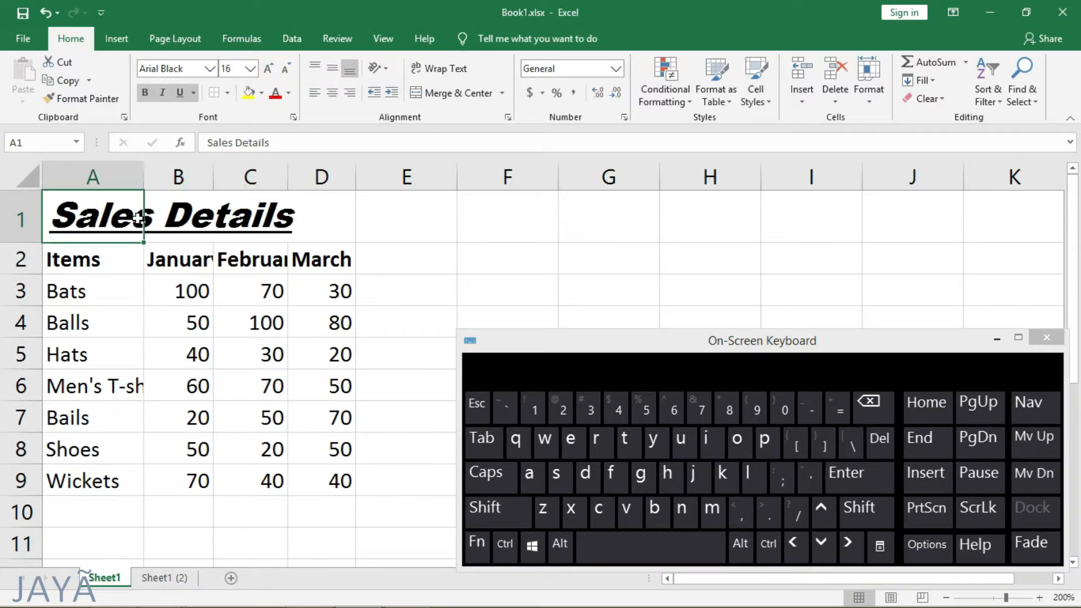
{"action": "left_click", "coordinate": [232, 66]}
{"action": "key", "text": "Return"}
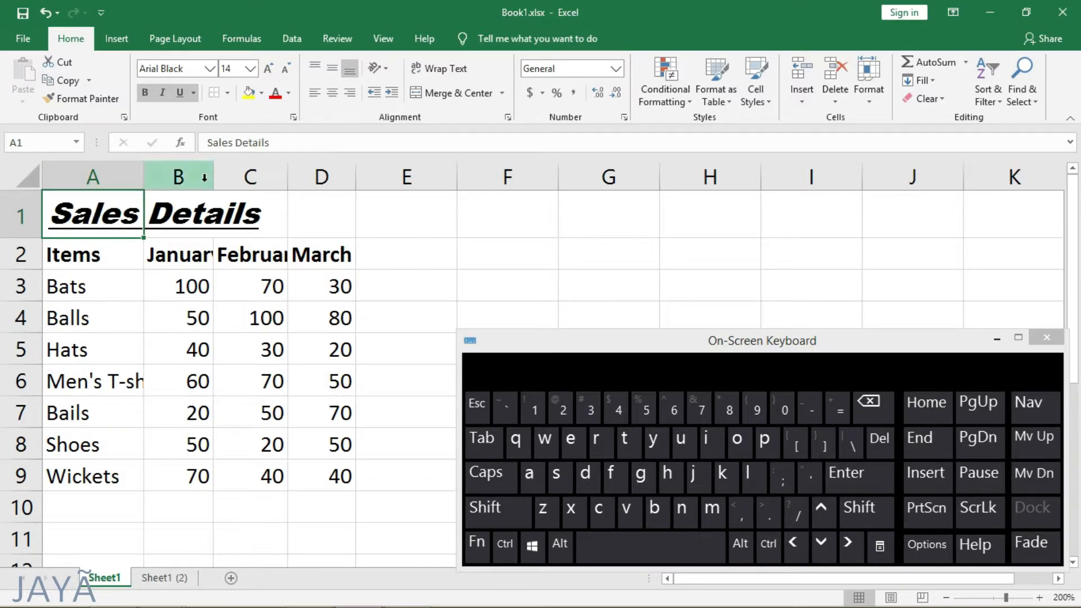
Increase the title's font size by two increments and decrease it by two, and set it to 13.
{"action": "left_click", "coordinate": [270, 70]}
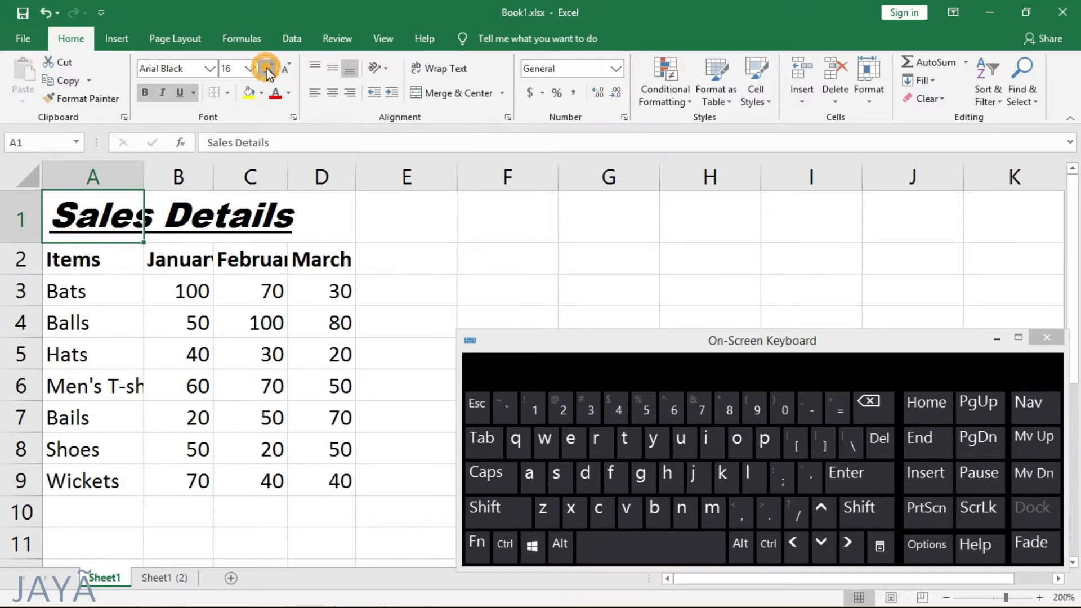
{"action": "left_click", "coordinate": [270, 70]}
{"action": "left_click", "coordinate": [282, 69]}
{"action": "left_click", "coordinate": [282, 69]}
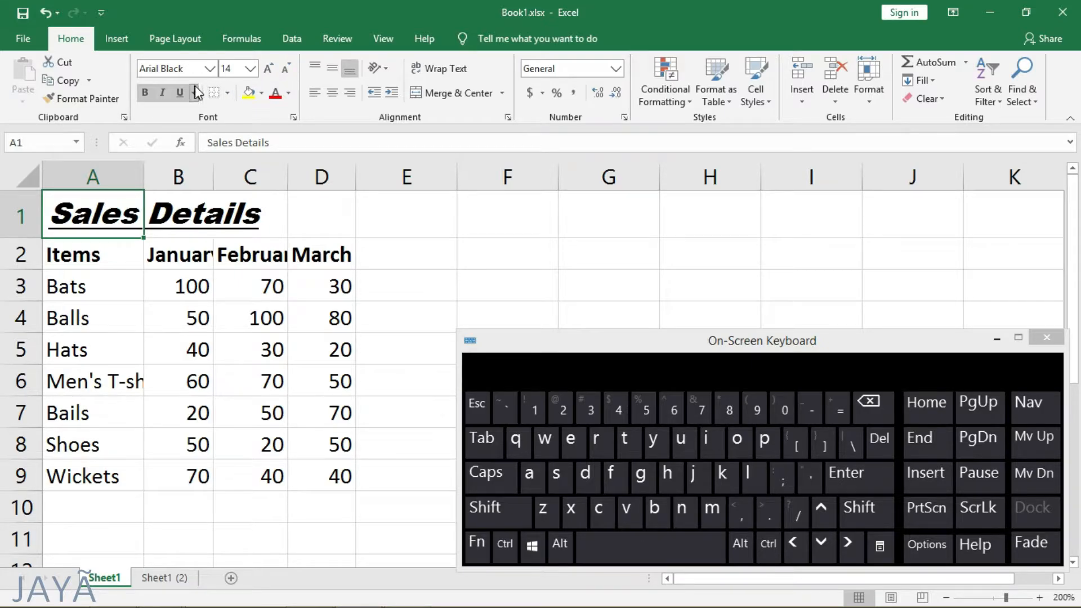
{"action": "left_click", "coordinate": [229, 68]}
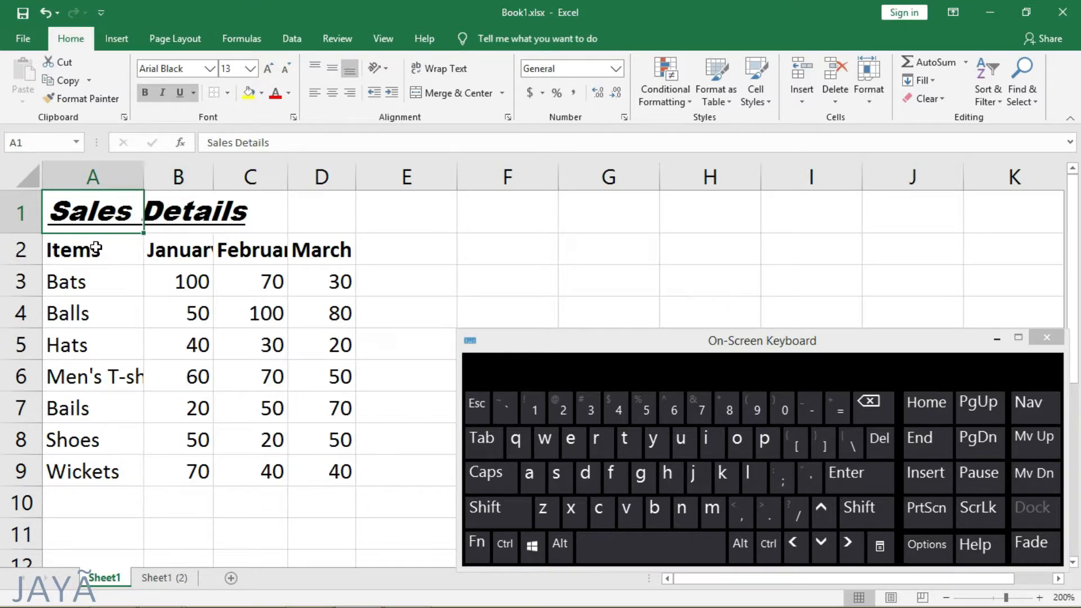
Apply All Borders to the sales table A2:D9.
{"action": "left_click_drag", "start_coordinate": [92, 249], "coordinate": [310, 464]}
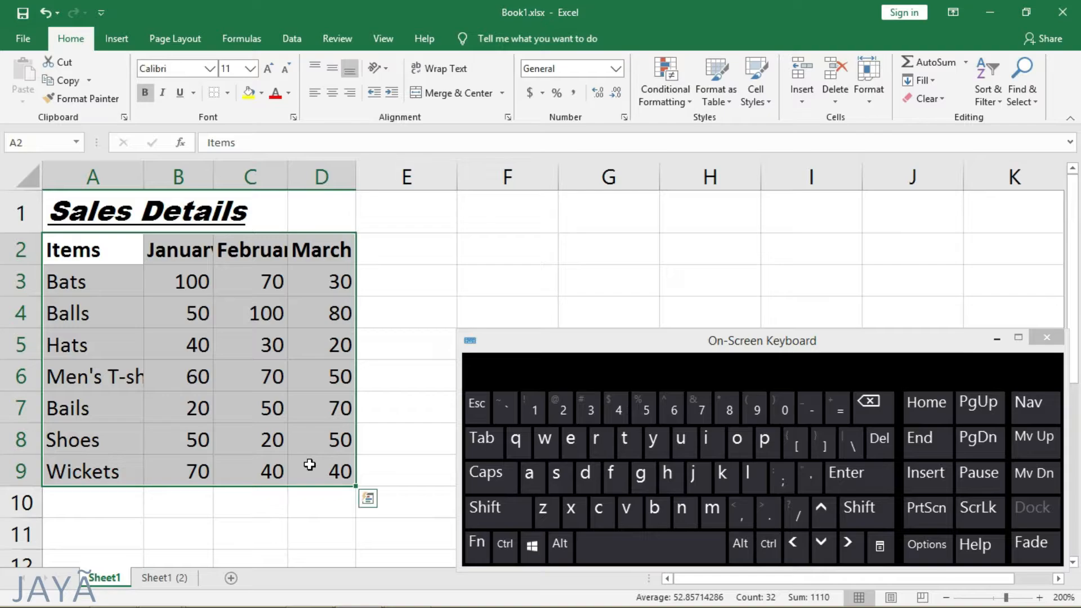
{"action": "left_click", "coordinate": [229, 94]}
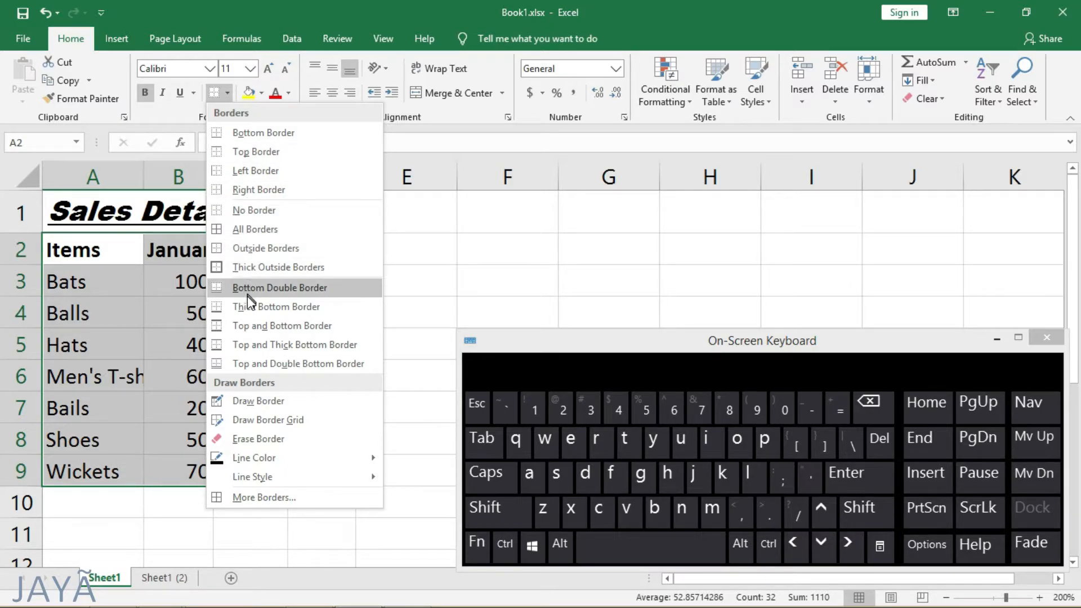
{"action": "left_click", "coordinate": [288, 229]}
{"action": "left_click", "coordinate": [257, 214]}
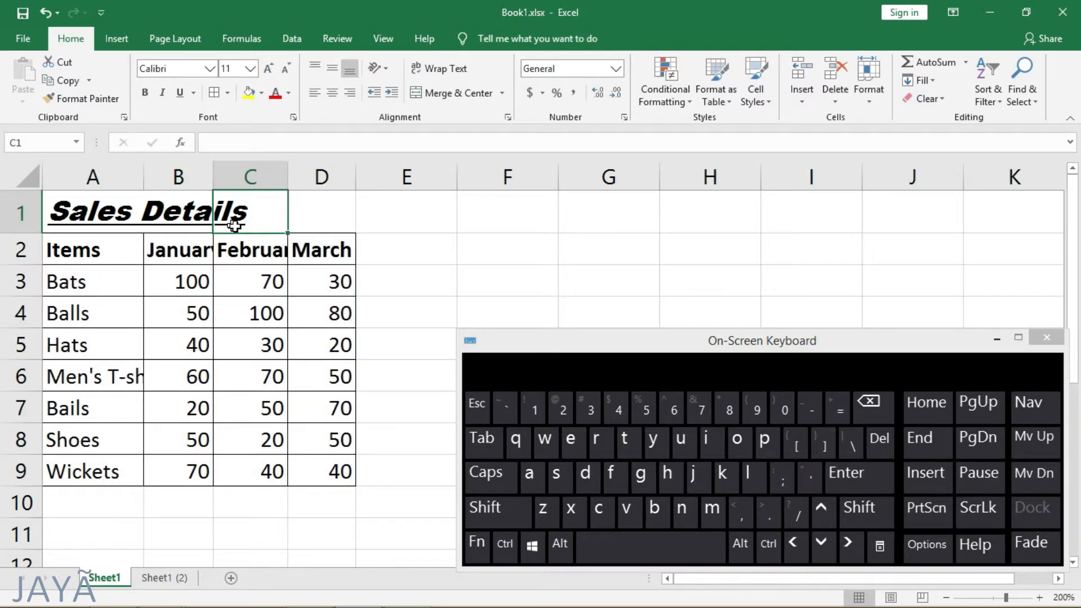
Fill the header row A2:D2 with yellow, and replace the fill with light gray.
{"action": "left_click_drag", "start_coordinate": [79, 250], "coordinate": [307, 247]}
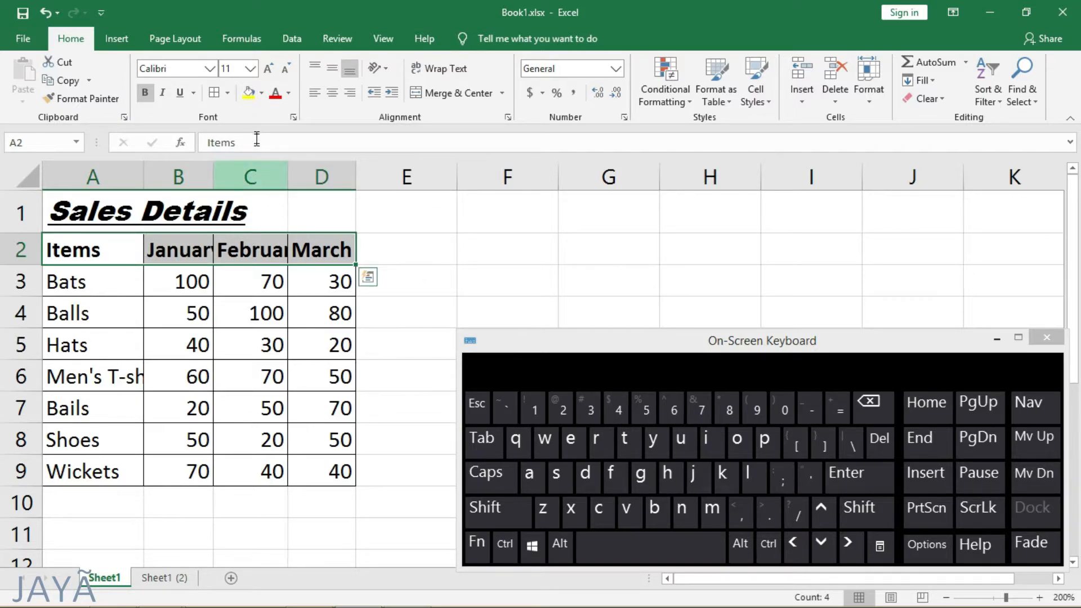
{"action": "left_click", "coordinate": [249, 92]}
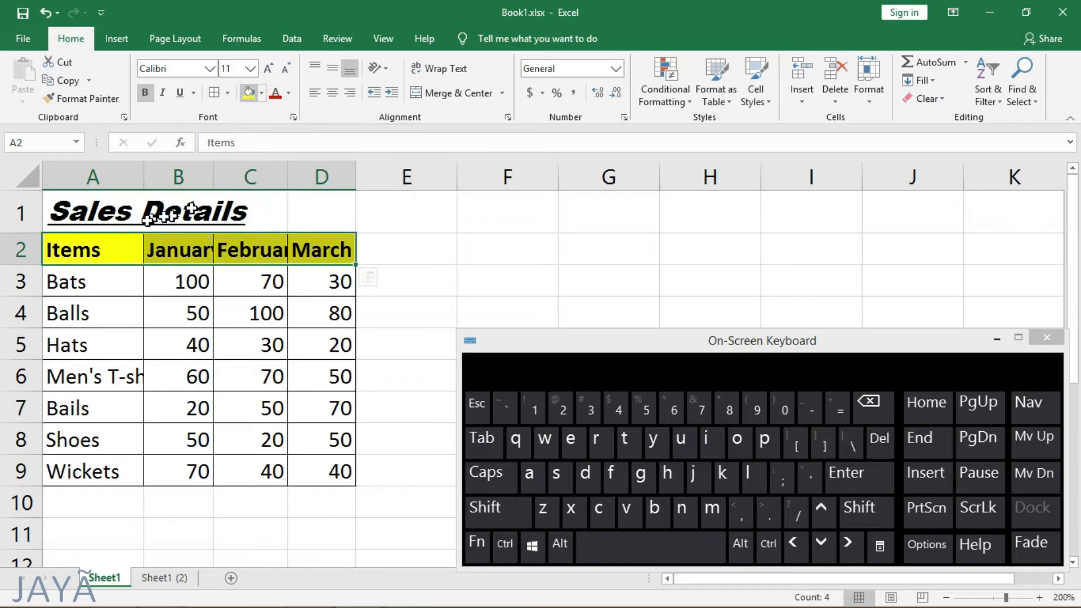
{"action": "left_click", "coordinate": [261, 92]}
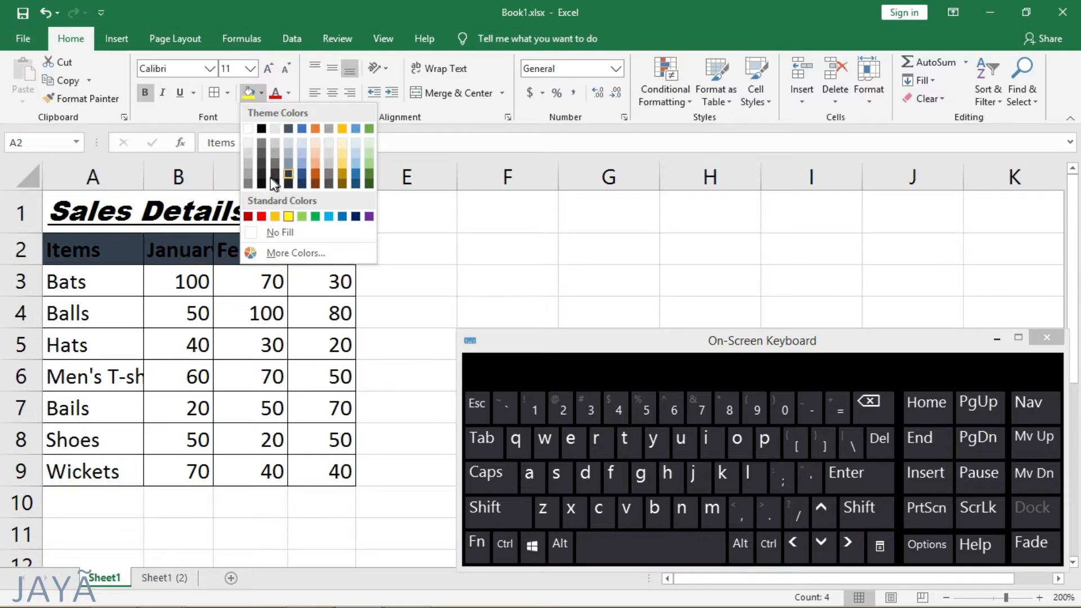
{"action": "left_click", "coordinate": [248, 150]}
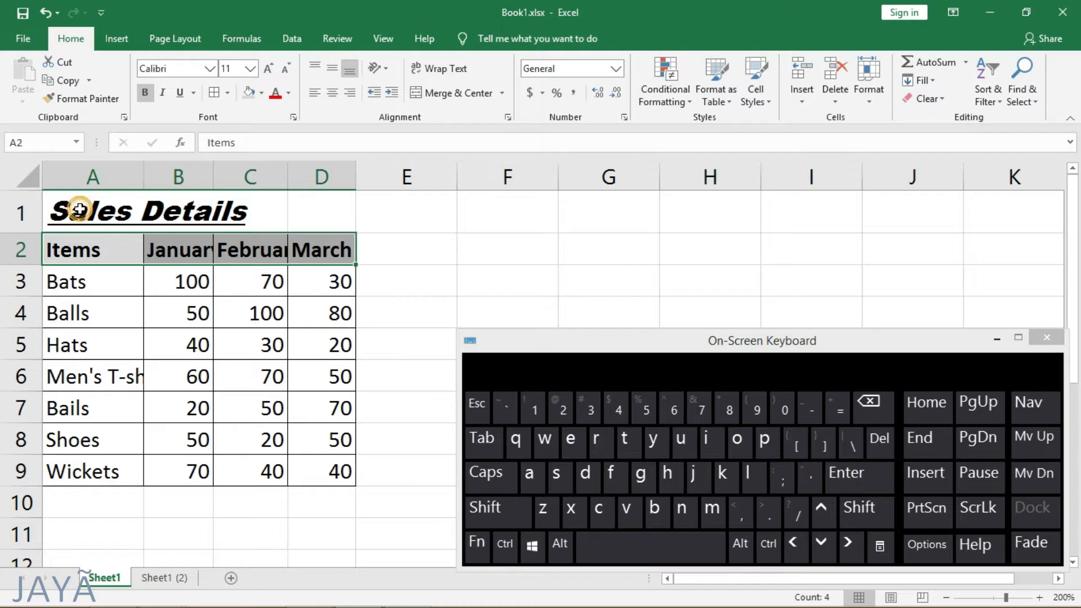
Change the font colour of the Sales Details title in A1 to a light blue theme shade.
{"action": "left_click", "coordinate": [93, 201]}
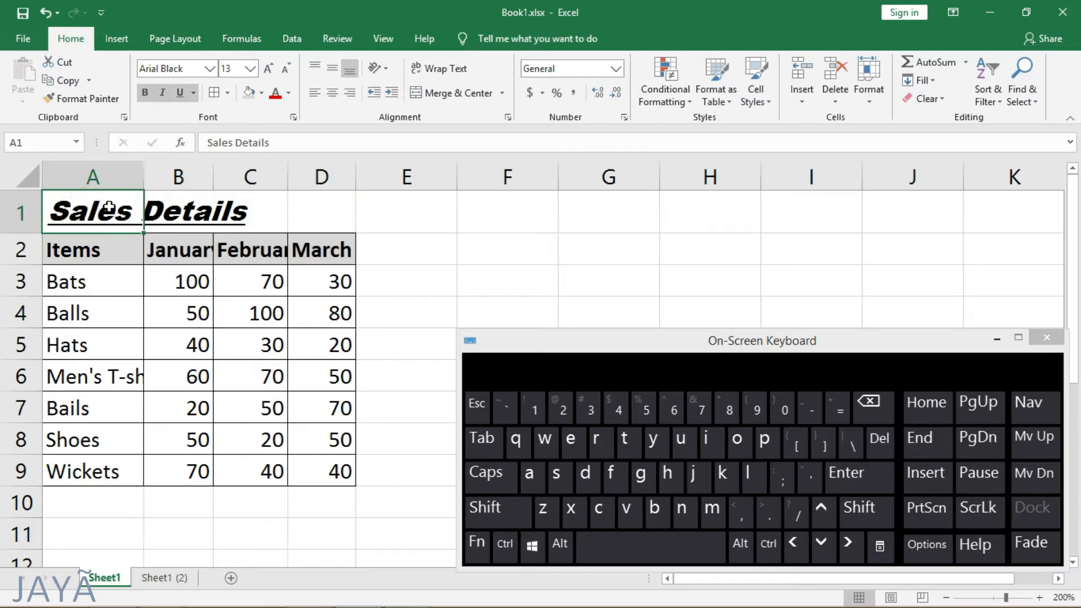
{"action": "left_click", "coordinate": [289, 92]}
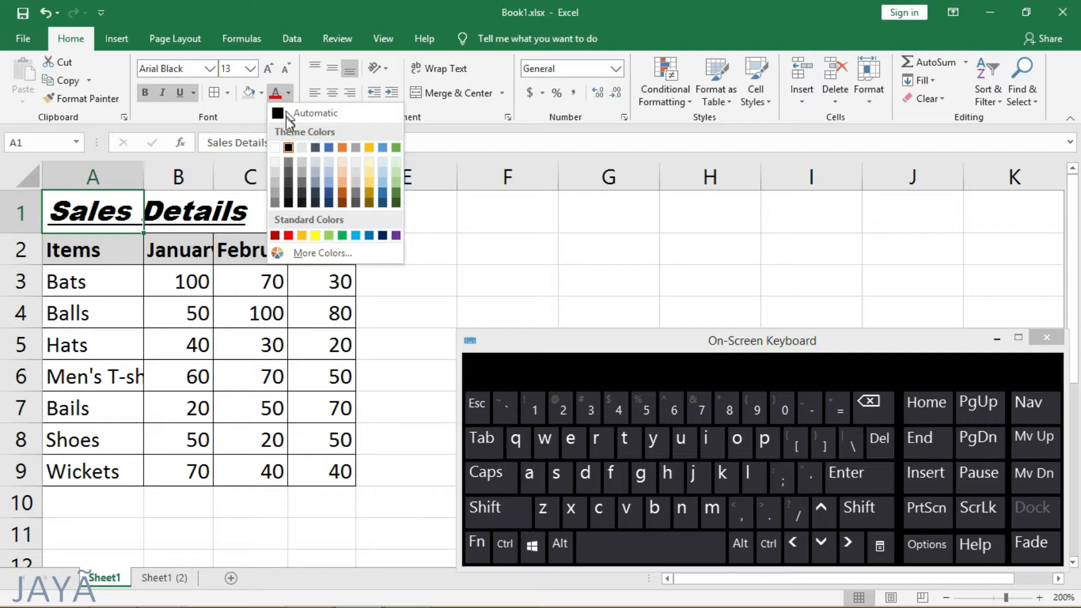
{"action": "left_click", "coordinate": [329, 184]}
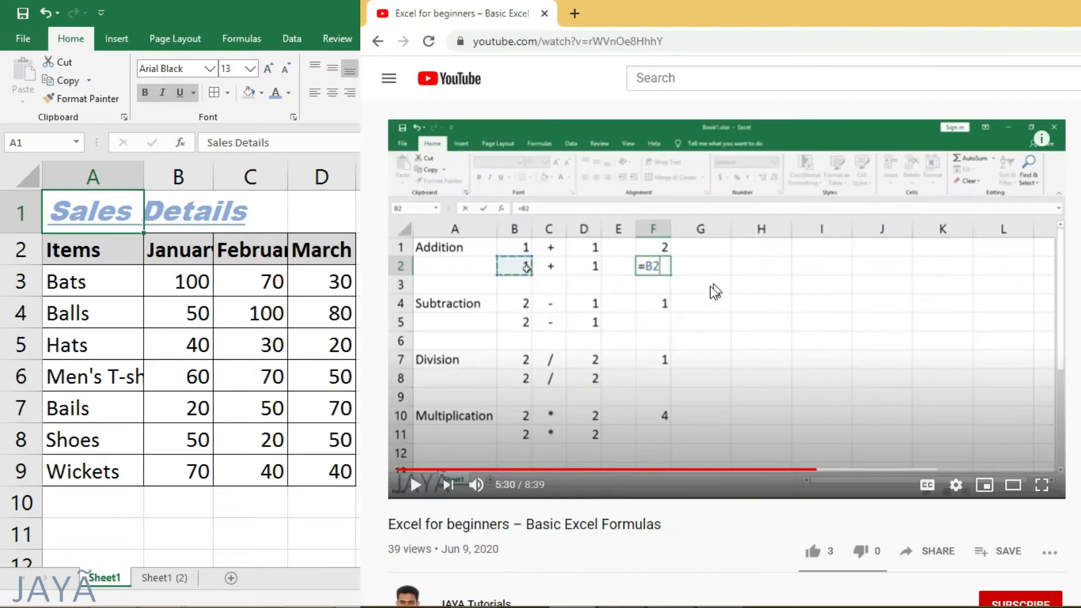
{"action": "scroll", "coordinate": [653, 499], "scroll_direction": "down", "scroll_amount": 1}
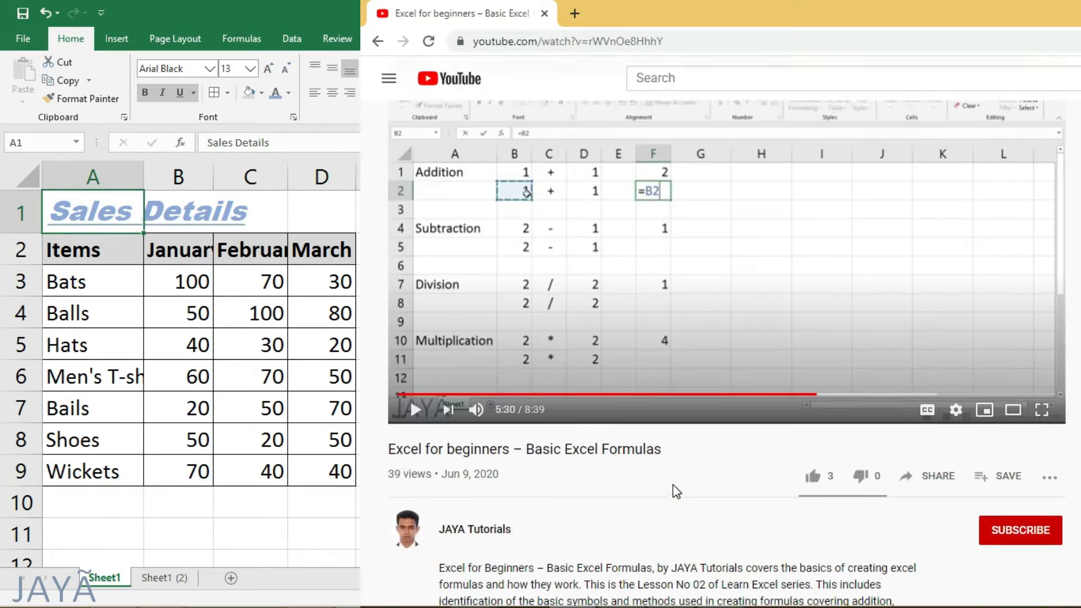
{"action": "left_click", "coordinate": [1012, 525]}
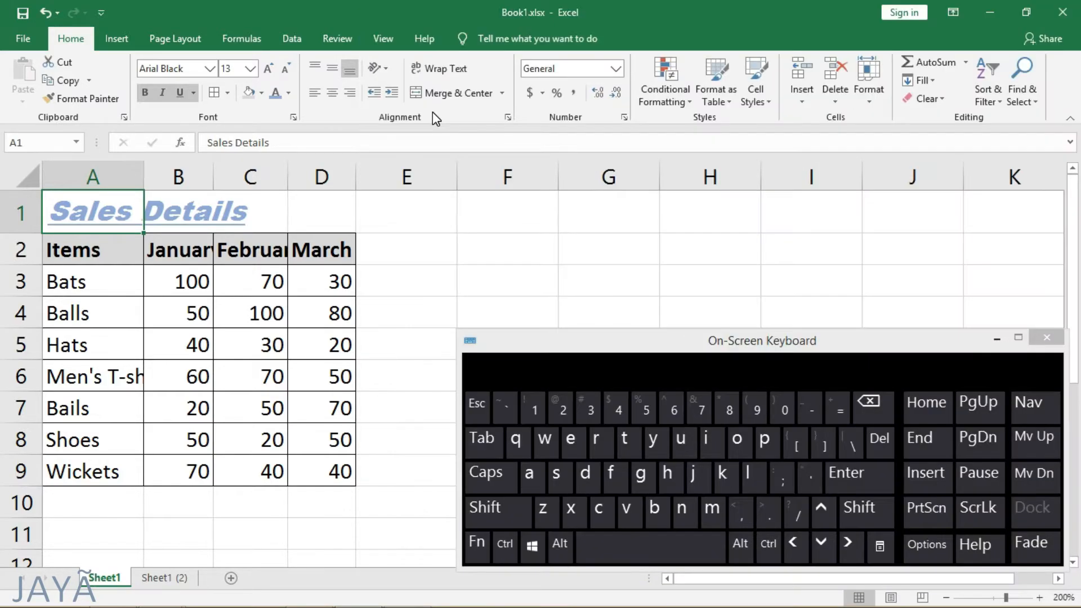
Make row 2 about twice as tall and try middle and top vertical alignment on the Items header, ending with middle.
{"action": "left_click_drag", "start_coordinate": [13, 263], "coordinate": [16, 294]}
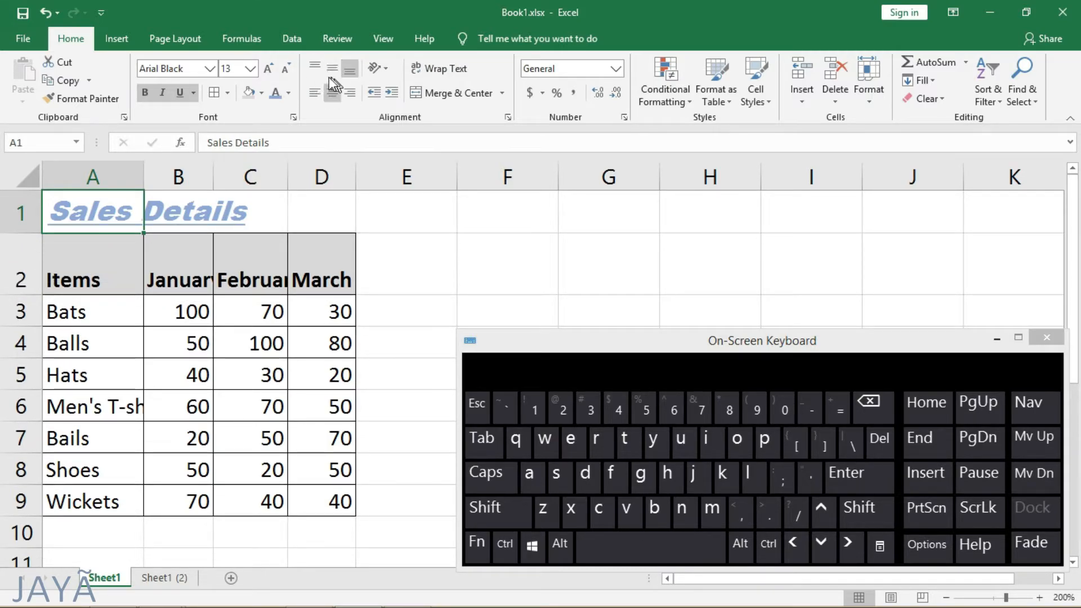
{"action": "left_click", "coordinate": [95, 262]}
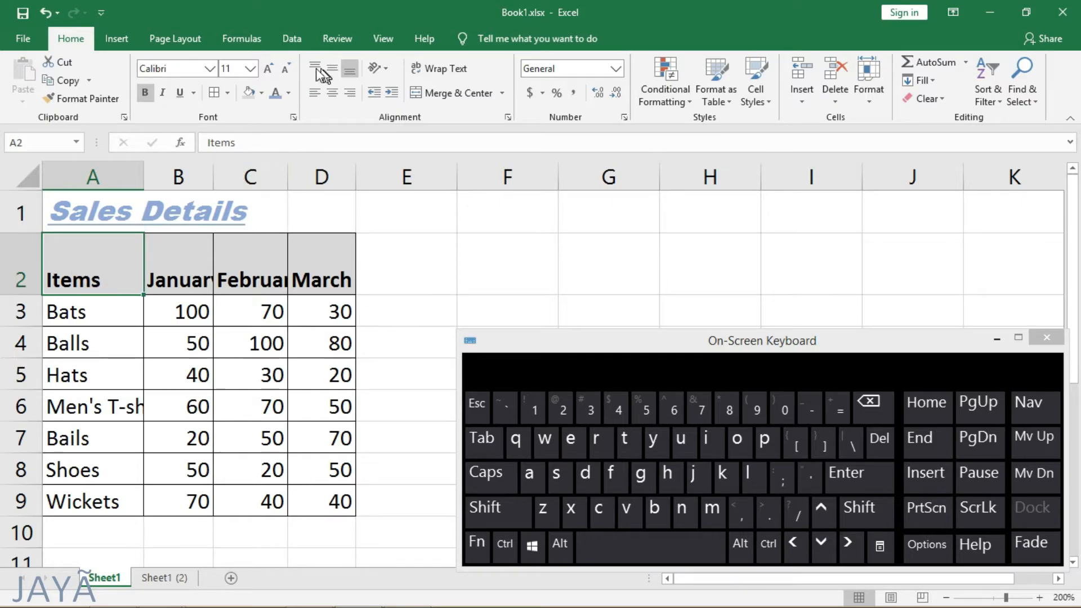
{"action": "left_click", "coordinate": [315, 93]}
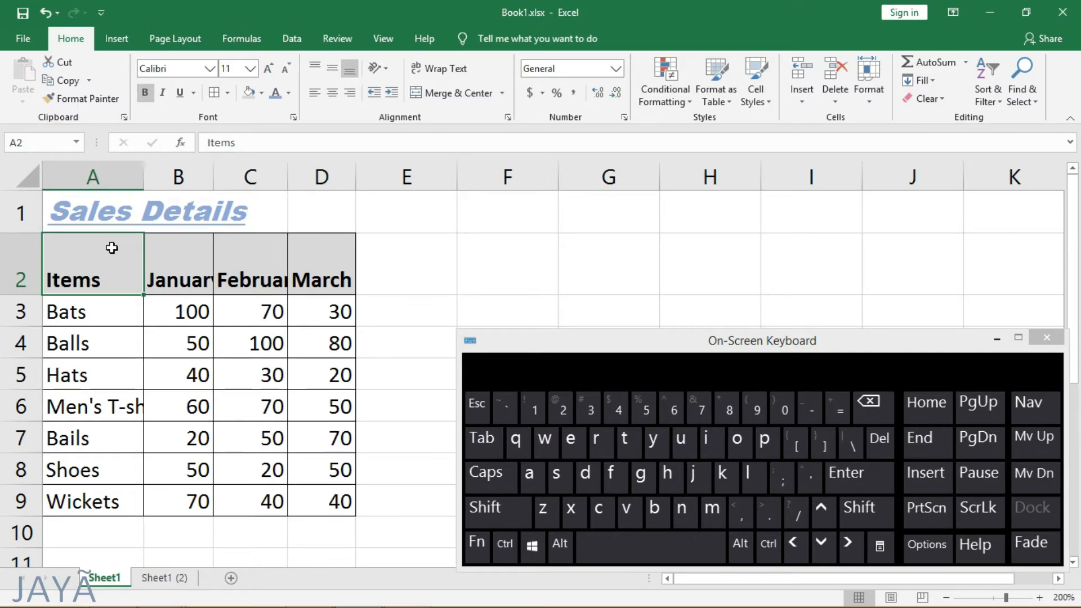
{"action": "left_click", "coordinate": [334, 68]}
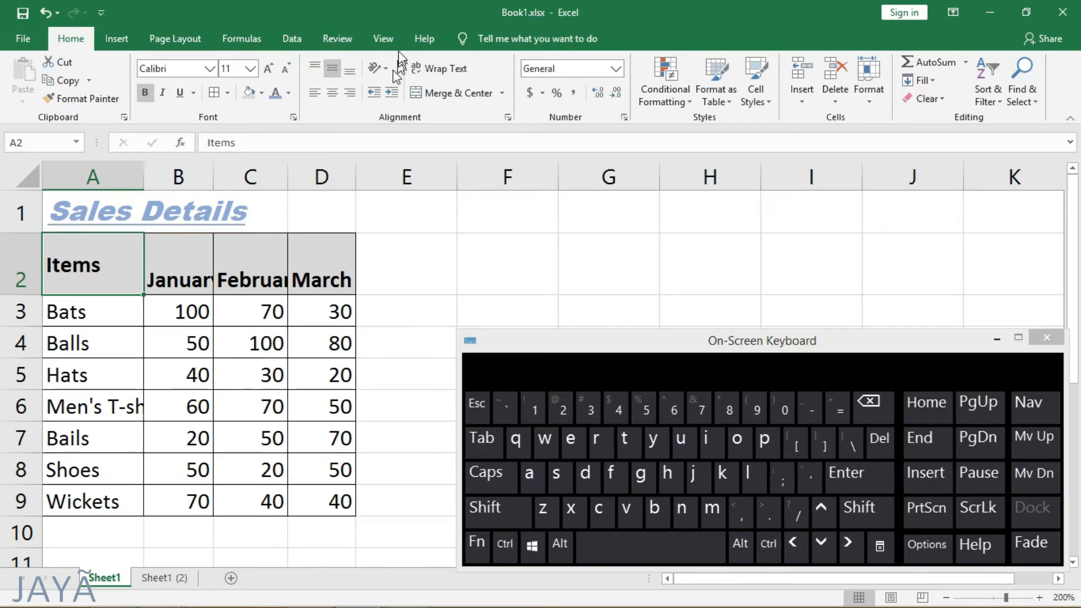
{"action": "left_click", "coordinate": [315, 68]}
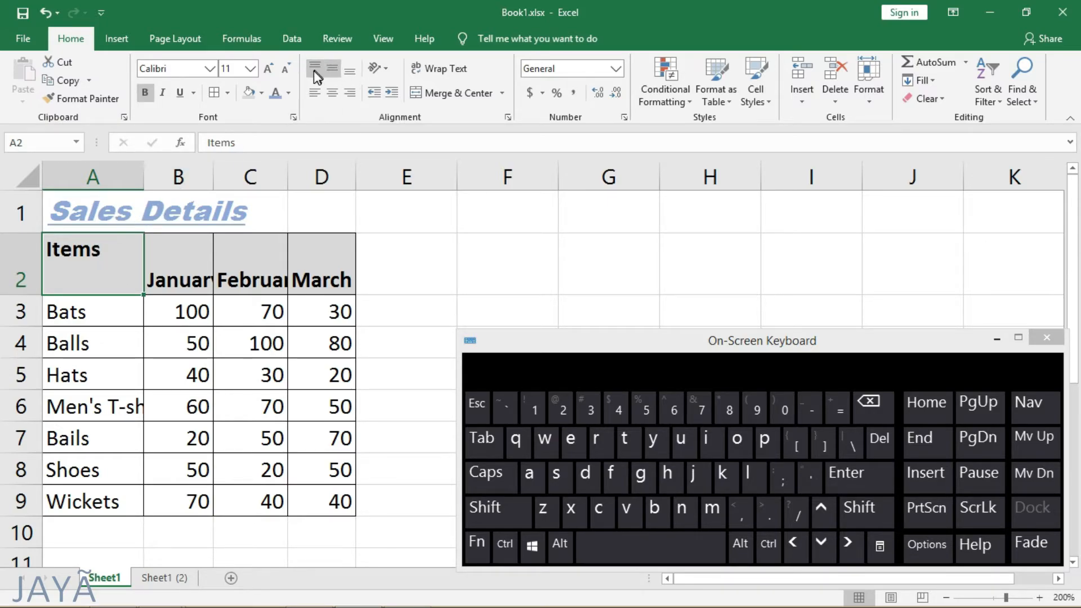
{"action": "left_click", "coordinate": [333, 69]}
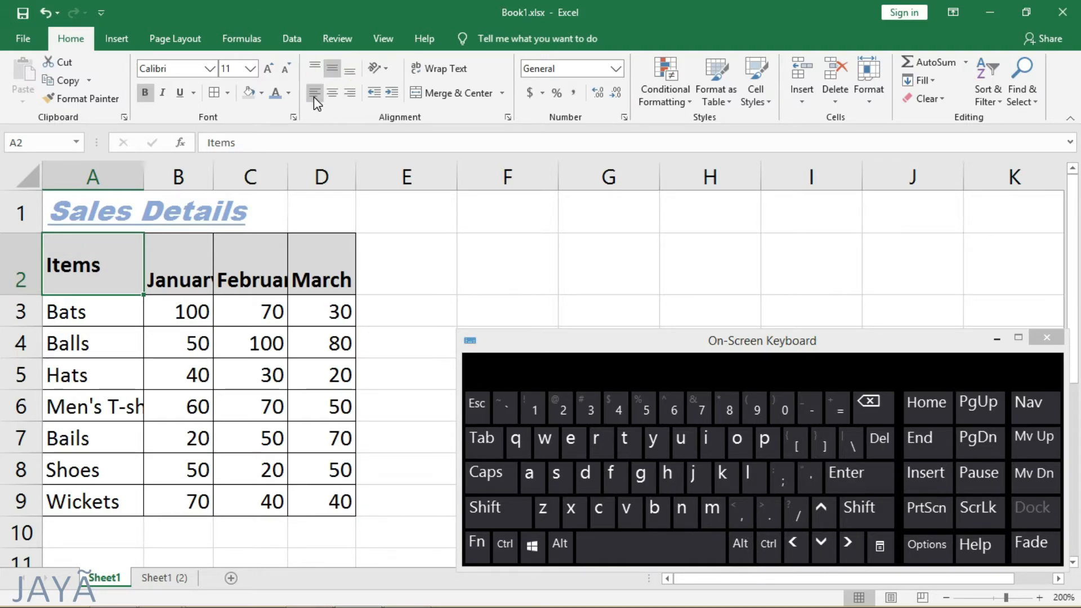
Try left, centre and right horizontal alignment on the Items header in A2, ending with left.
{"action": "left_click", "coordinate": [314, 96]}
{"action": "left_click", "coordinate": [333, 94]}
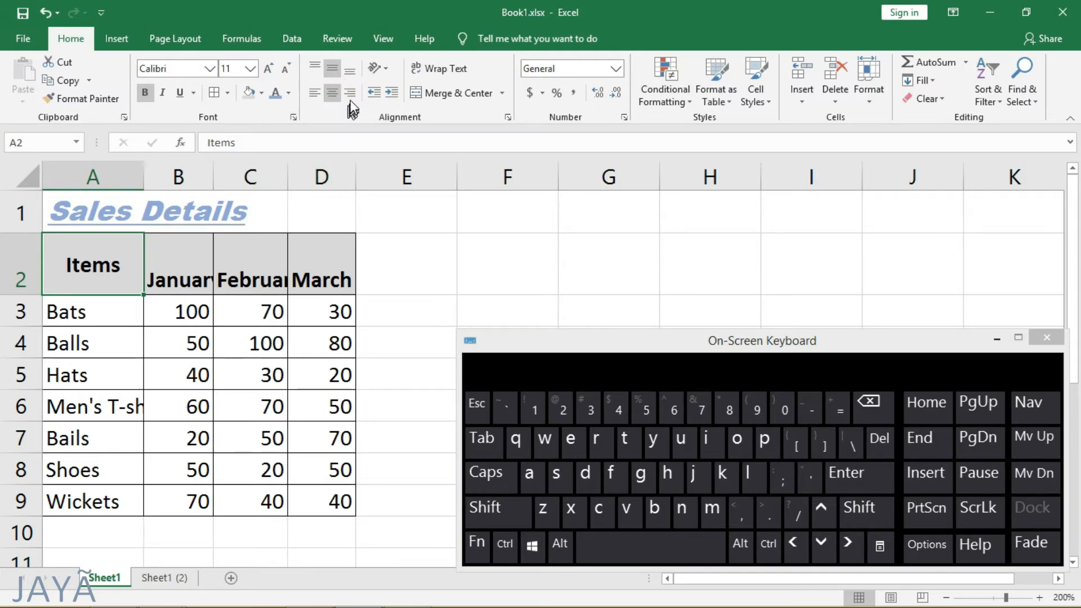
{"action": "left_click", "coordinate": [350, 92]}
{"action": "left_click", "coordinate": [313, 93]}
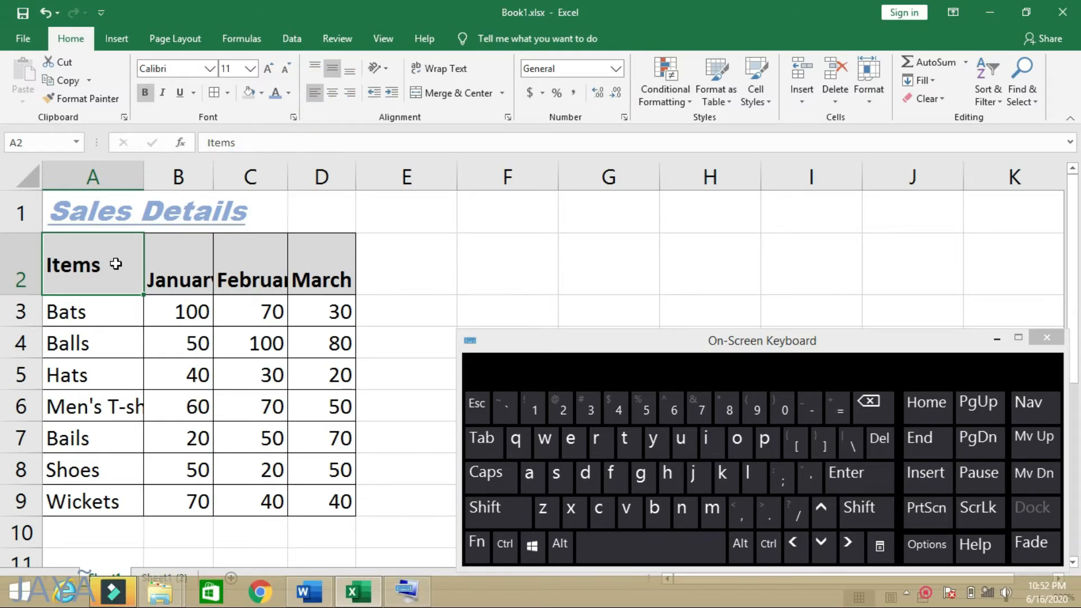
Widen column B until the full January header fits.
{"action": "left_click", "coordinate": [187, 266]}
{"action": "left_click", "coordinate": [230, 262]}
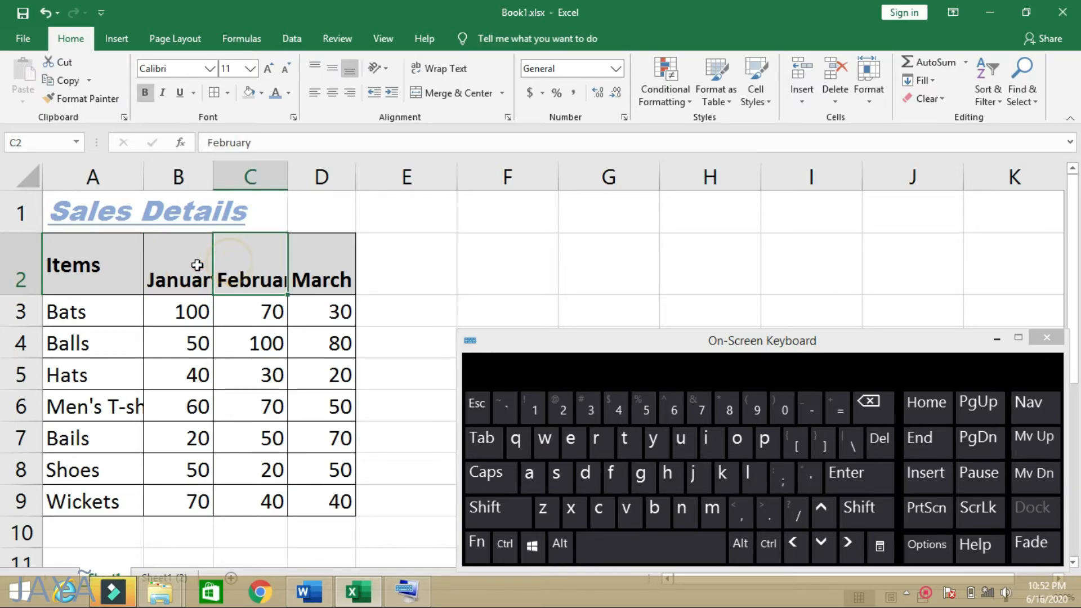
{"action": "left_click", "coordinate": [195, 262]}
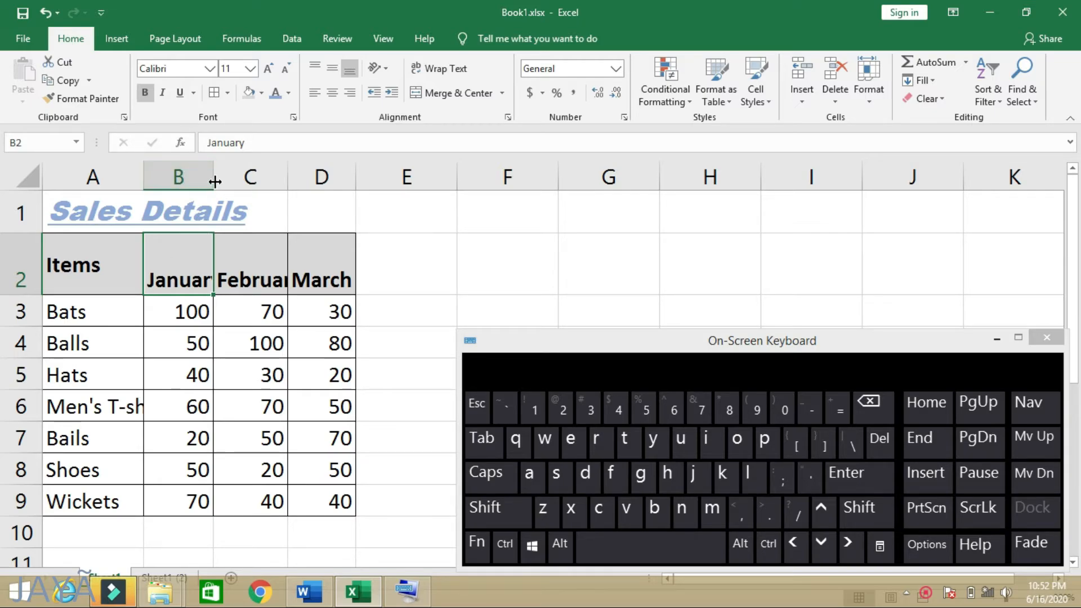
{"action": "left_click_drag", "start_coordinate": [212, 177], "coordinate": [233, 172]}
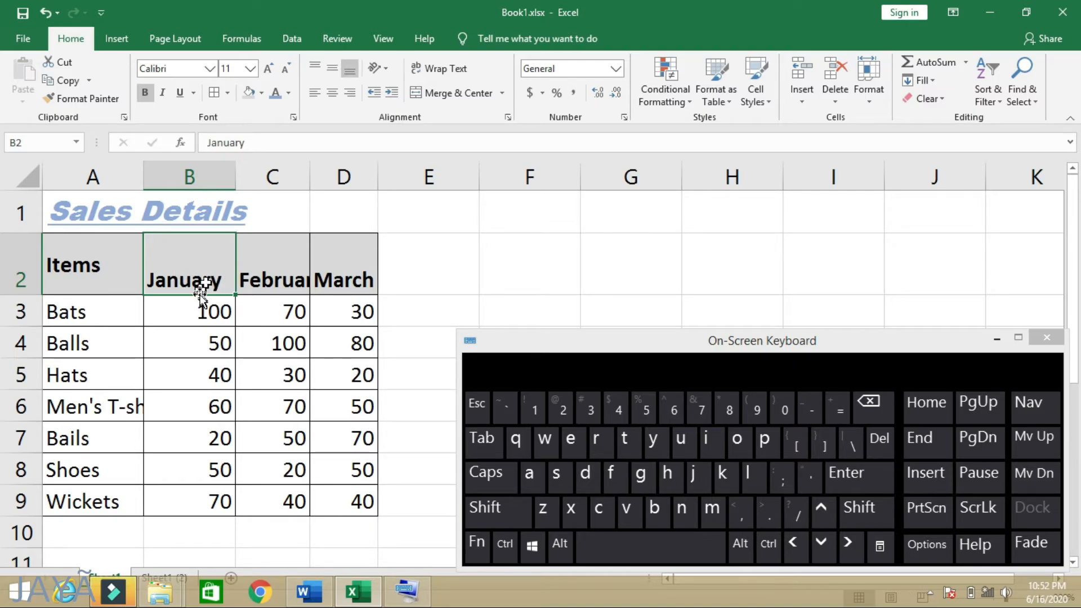
Narrow column B to just wider than its sales numbers, cutting off the January header.
{"action": "left_click", "coordinate": [175, 345]}
{"action": "left_click", "coordinate": [186, 376]}
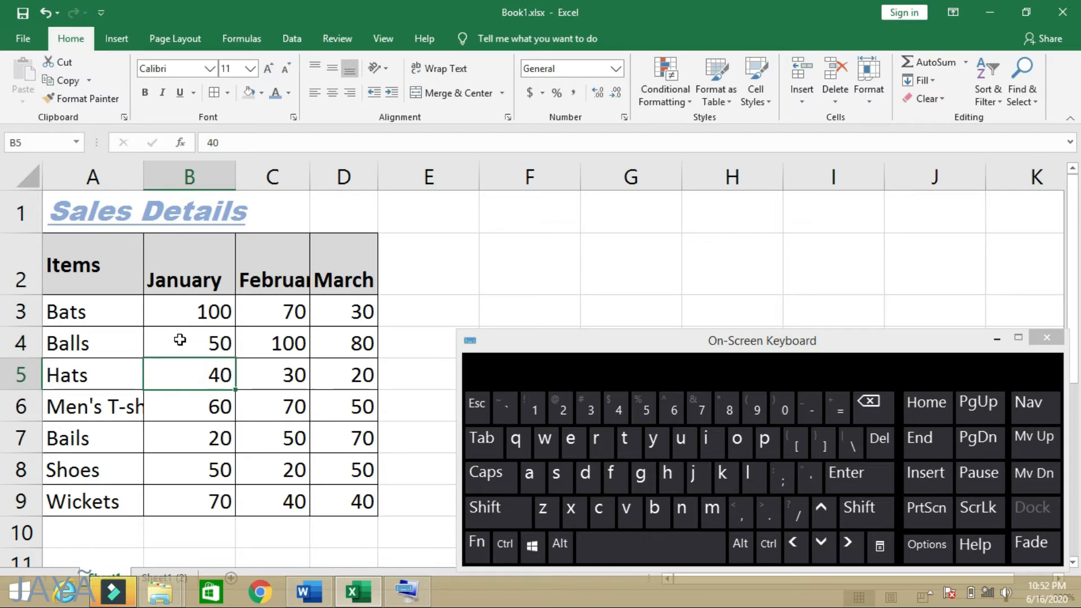
{"action": "left_click_drag", "start_coordinate": [172, 311], "coordinate": [181, 370]}
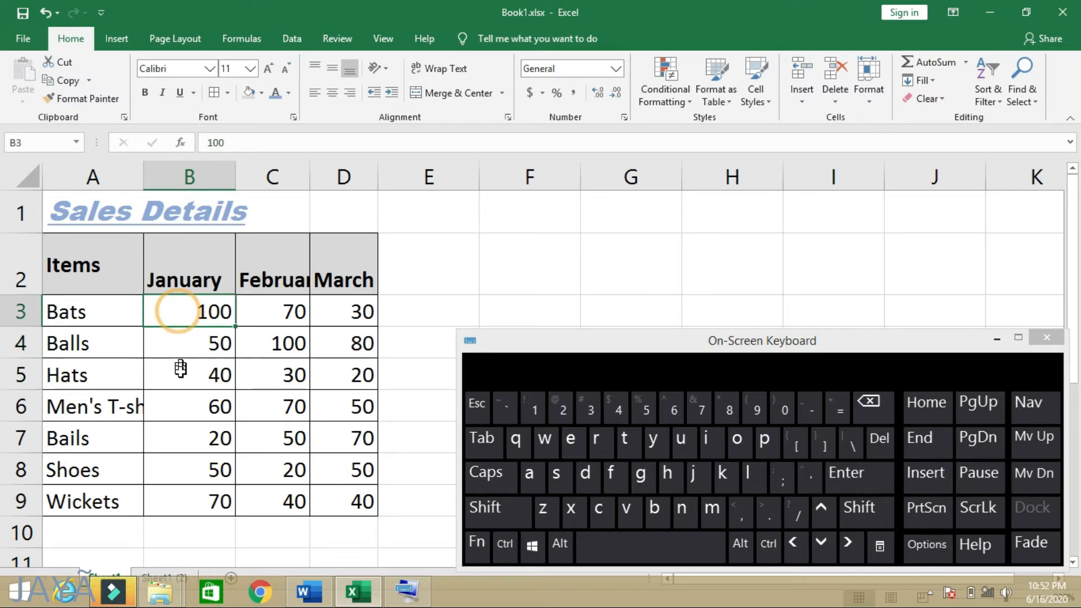
{"action": "left_click", "coordinate": [178, 310]}
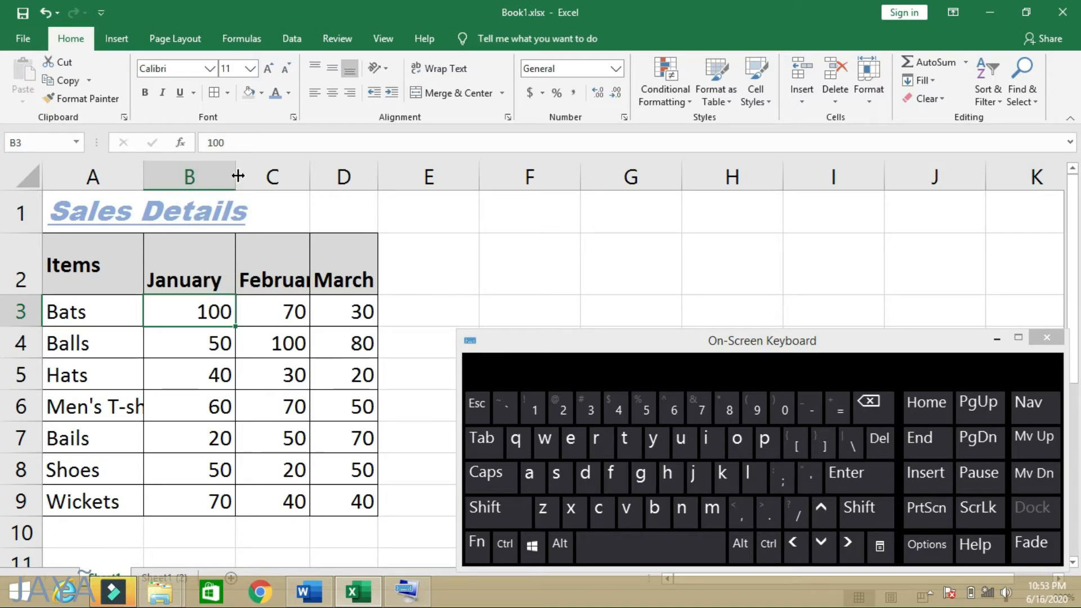
{"action": "left_click_drag", "start_coordinate": [238, 177], "coordinate": [207, 178]}
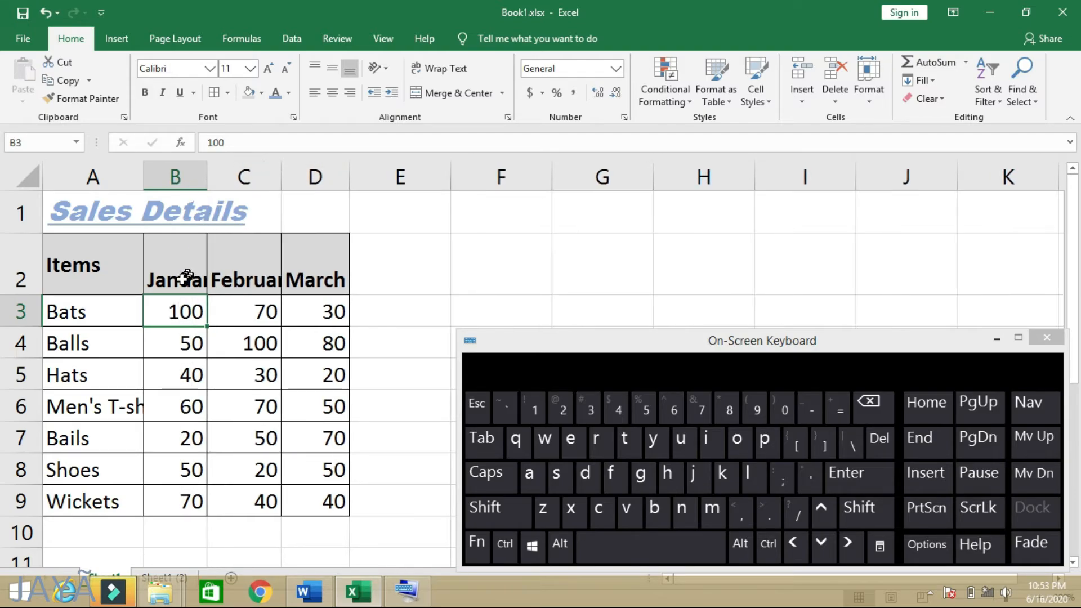
Angle the month headers B2:D2 counterclockwise and increase the height of row 2 until the slanted names fit.
{"action": "left_click", "coordinate": [186, 264]}
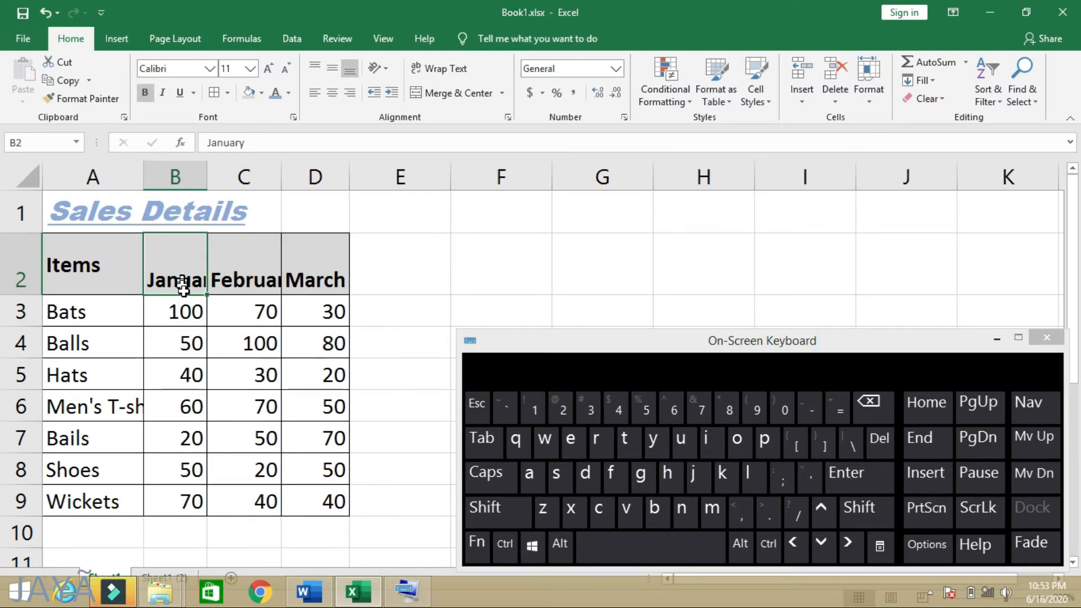
{"action": "left_click_drag", "start_coordinate": [174, 273], "coordinate": [297, 268]}
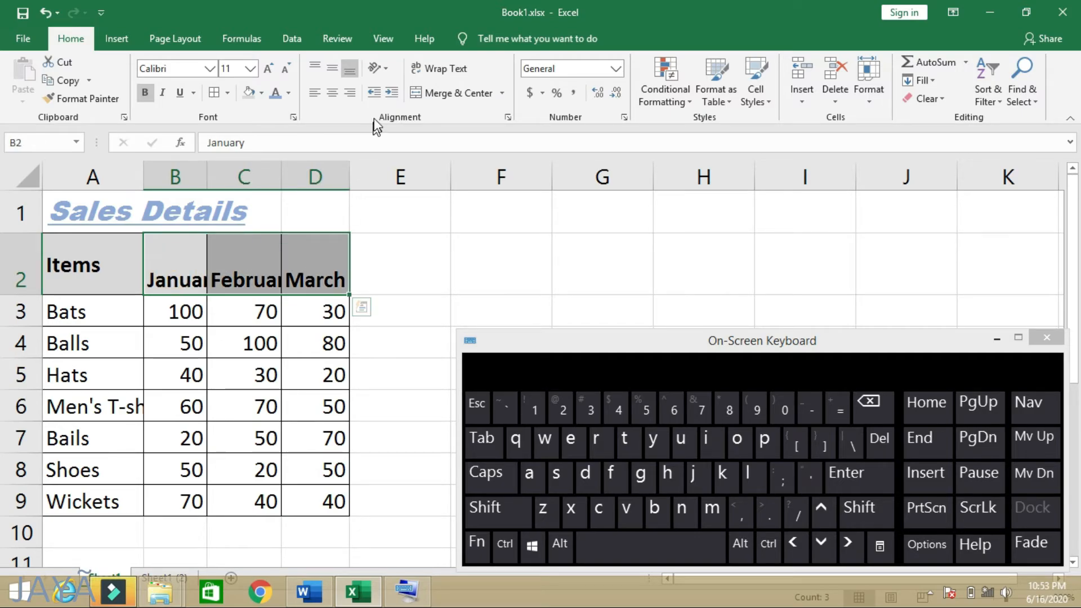
{"action": "left_click", "coordinate": [376, 64]}
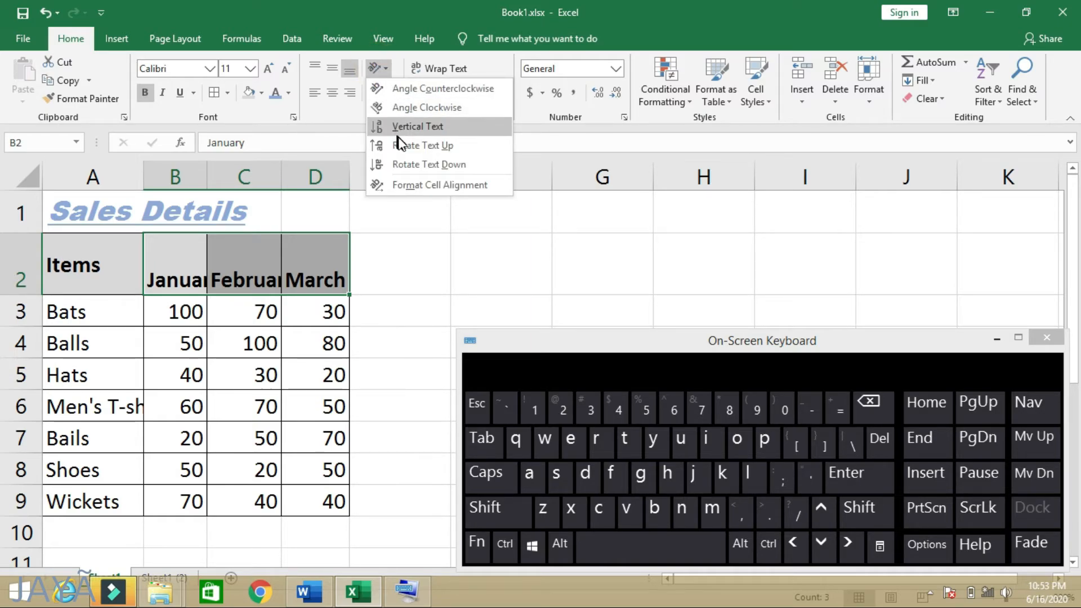
{"action": "left_click", "coordinate": [405, 89]}
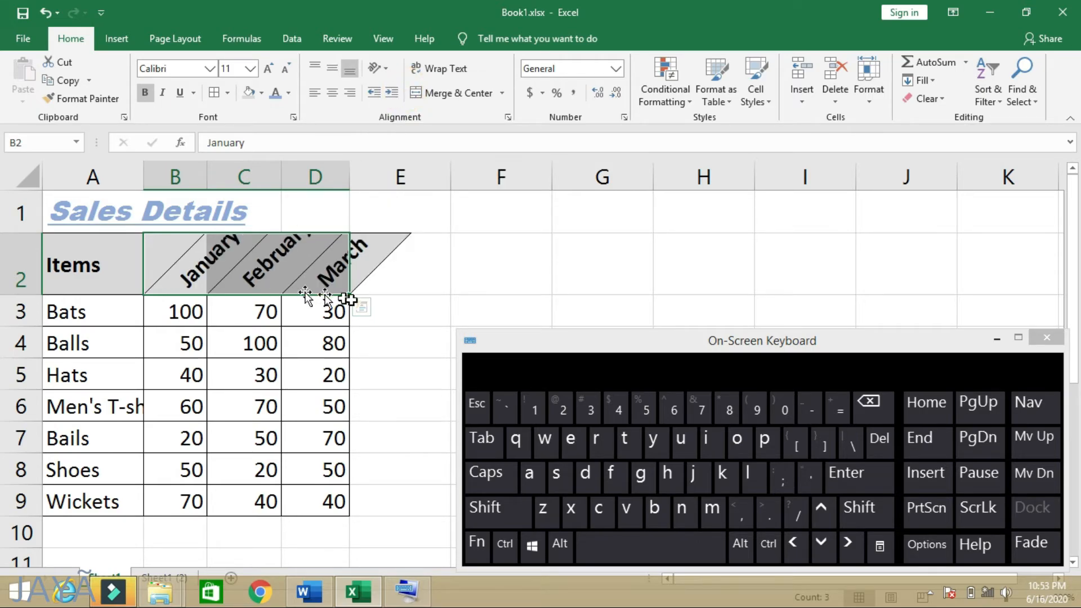
{"action": "left_click", "coordinate": [403, 275]}
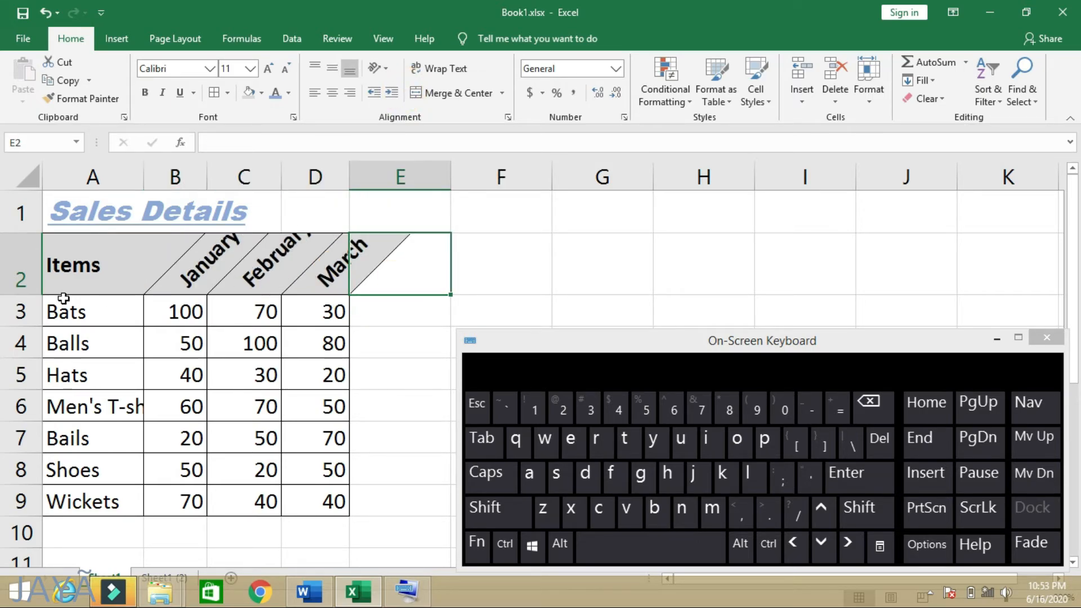
{"action": "left_click_drag", "start_coordinate": [34, 295], "coordinate": [36, 315]}
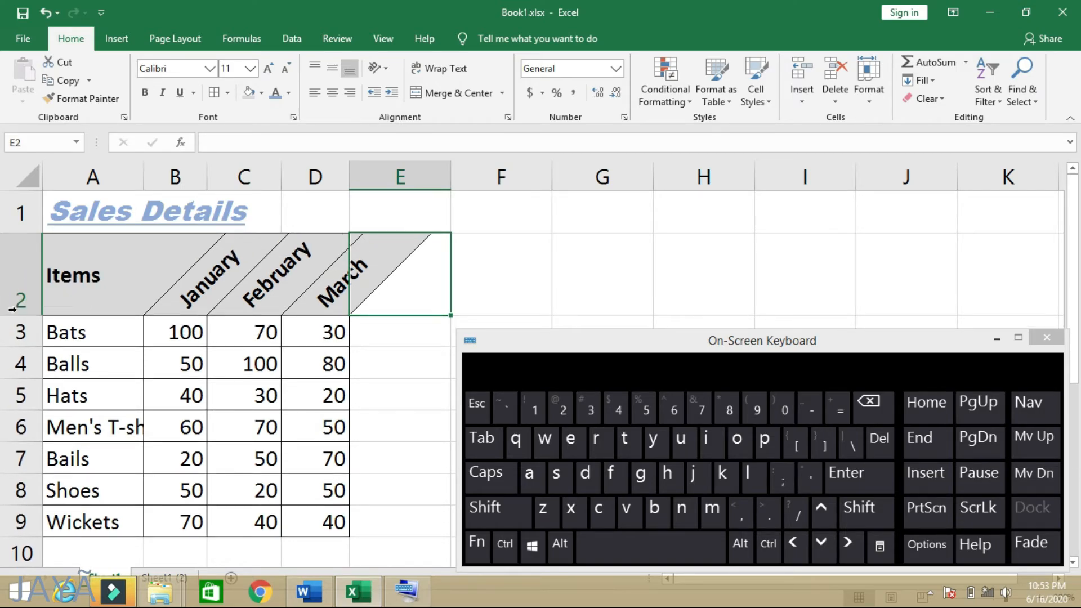
{"action": "left_click", "coordinate": [374, 342]}
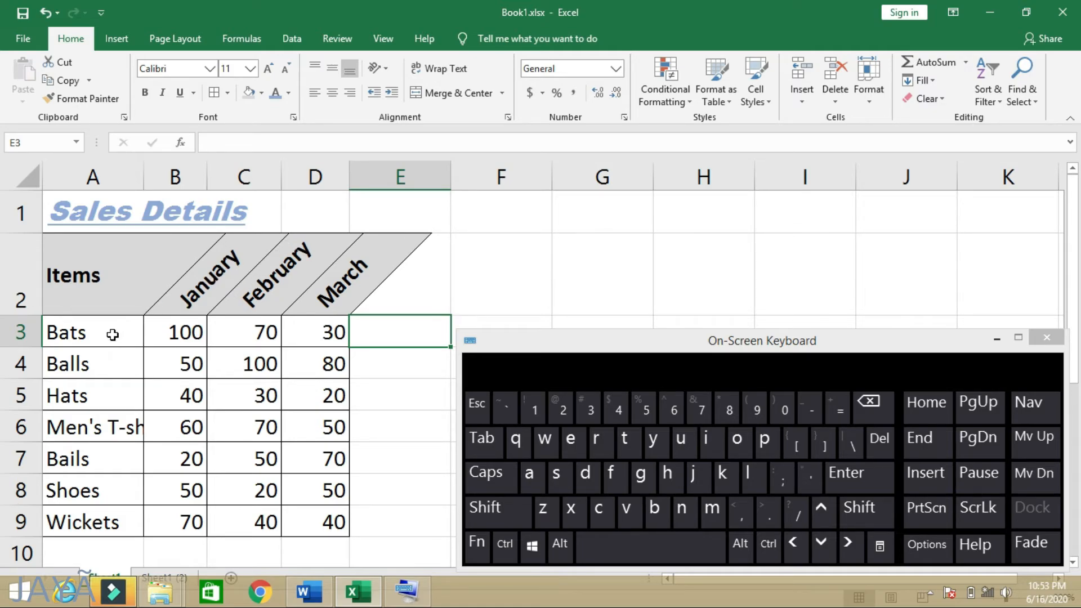
Indent the item names in A3:A9 by three levels, remove the indent completely, and indent them by one level.
{"action": "left_click_drag", "start_coordinate": [113, 335], "coordinate": [106, 519]}
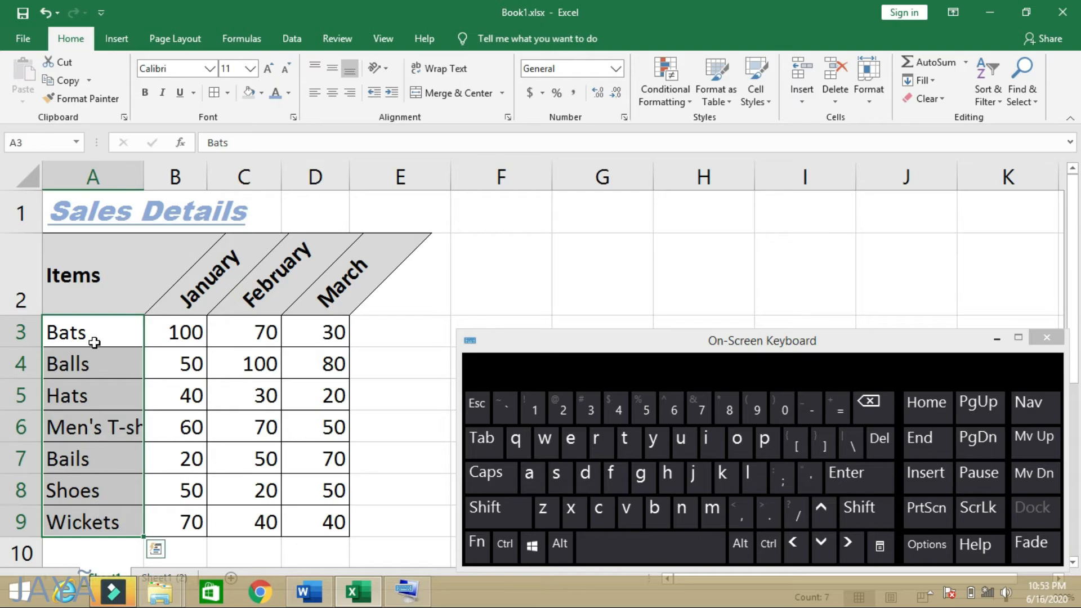
{"action": "left_click", "coordinate": [392, 93]}
{"action": "left_click", "coordinate": [393, 93]}
{"action": "left_click", "coordinate": [392, 93]}
{"action": "left_click", "coordinate": [374, 96]}
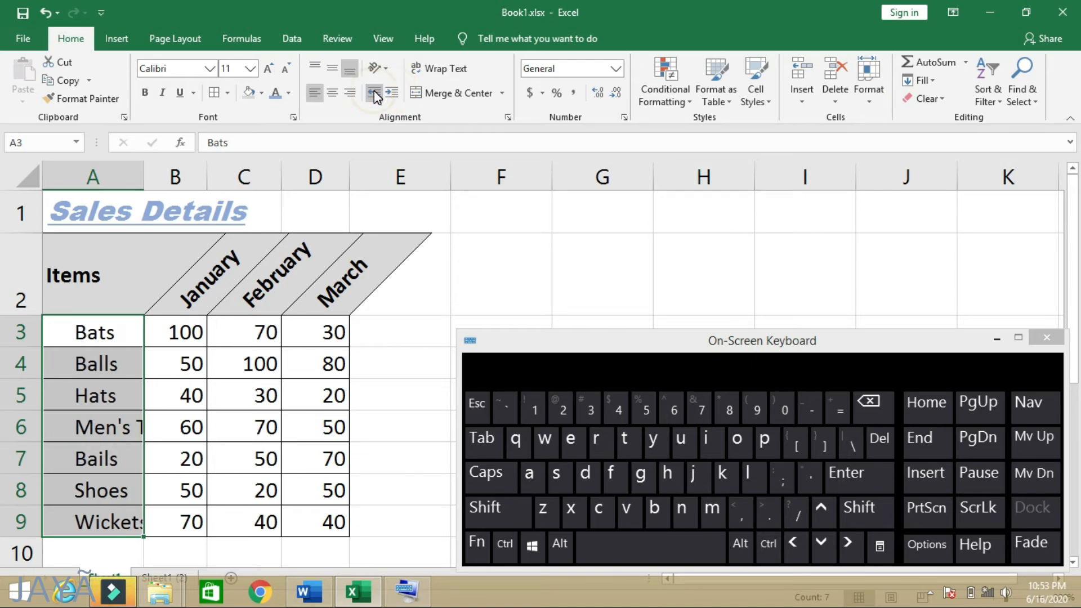
{"action": "left_click", "coordinate": [374, 93]}
{"action": "left_click", "coordinate": [374, 93]}
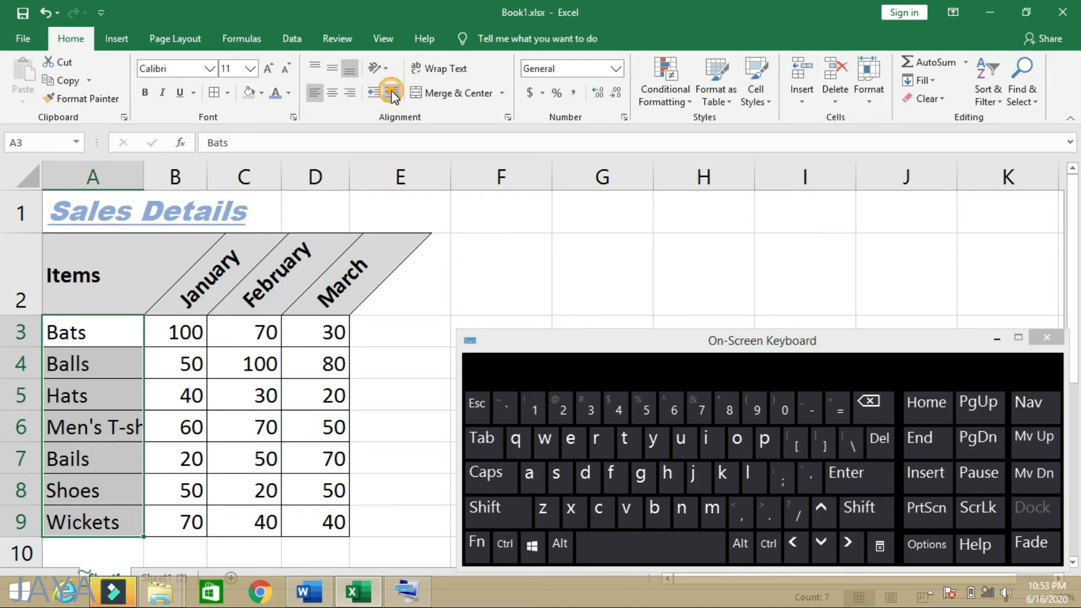
{"action": "left_click", "coordinate": [392, 93]}
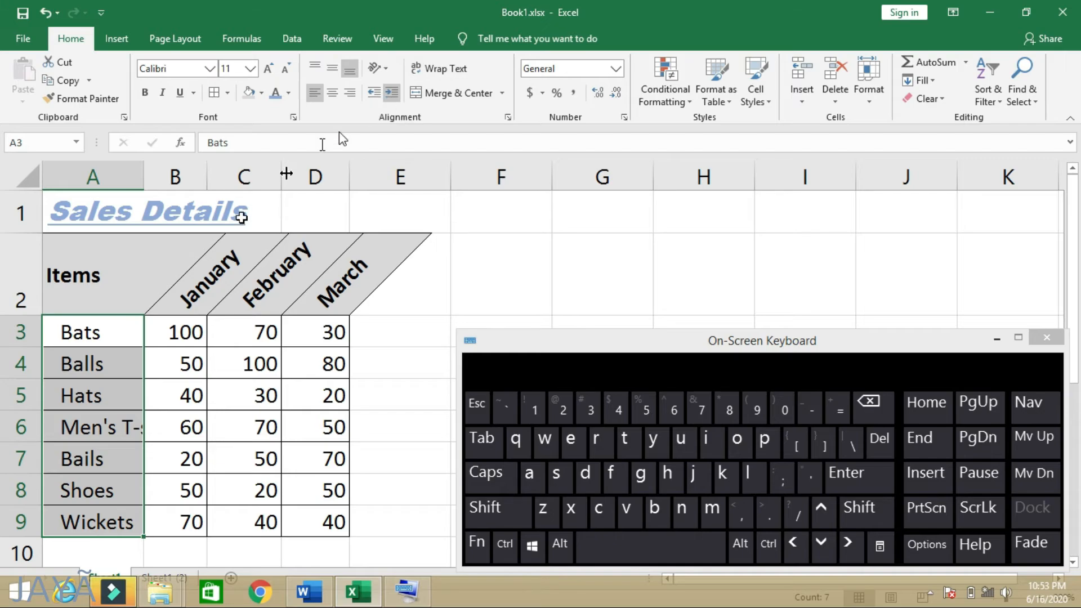
Wrap the text of the Men's T-shirts cell A6.
{"action": "left_click", "coordinate": [195, 427]}
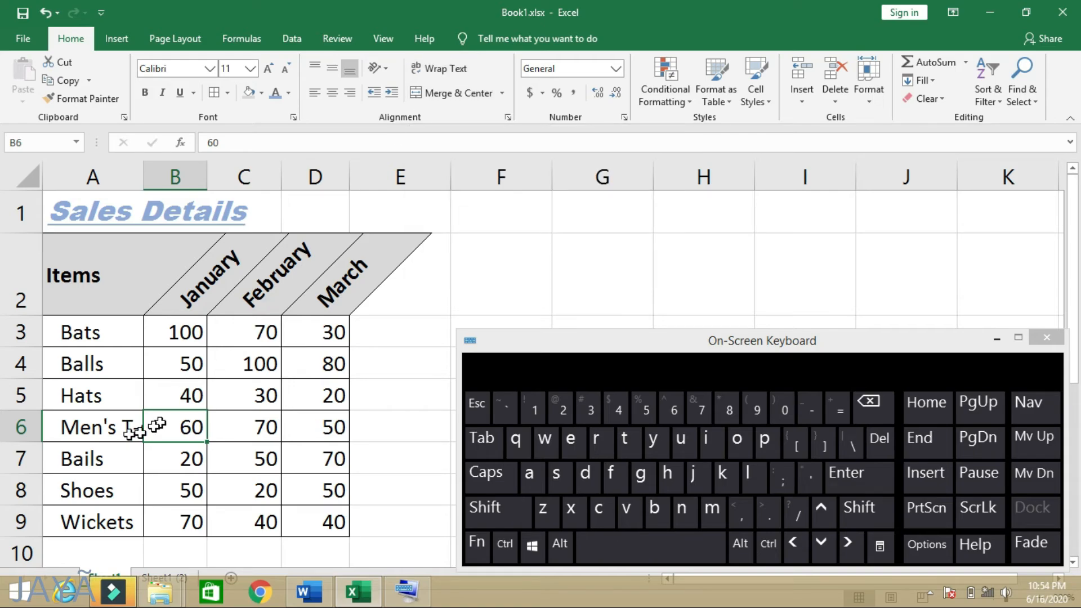
{"action": "left_click", "coordinate": [93, 431]}
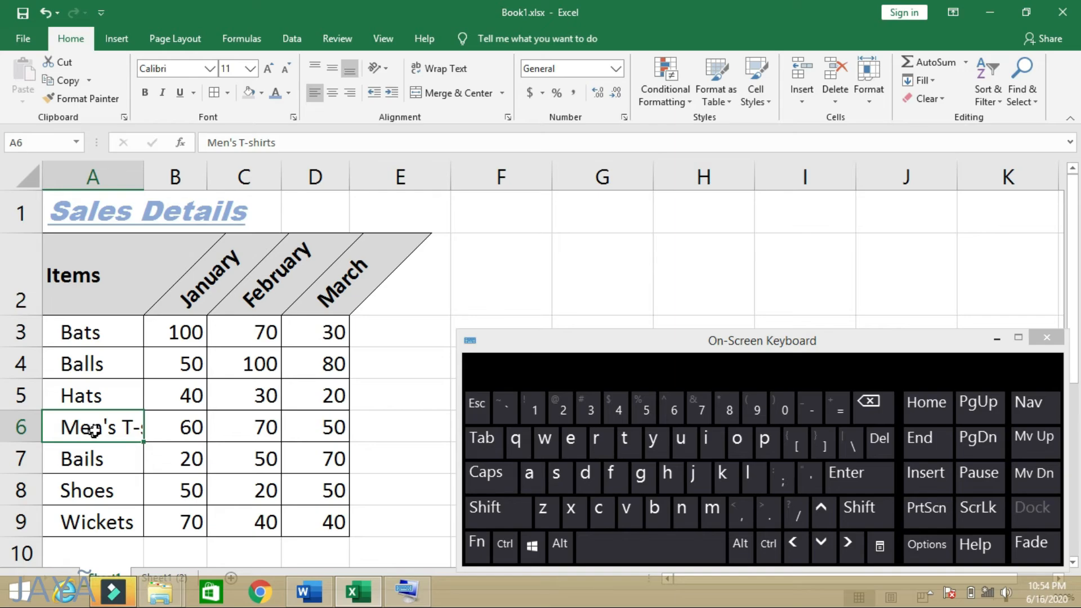
{"action": "left_click", "coordinate": [439, 69]}
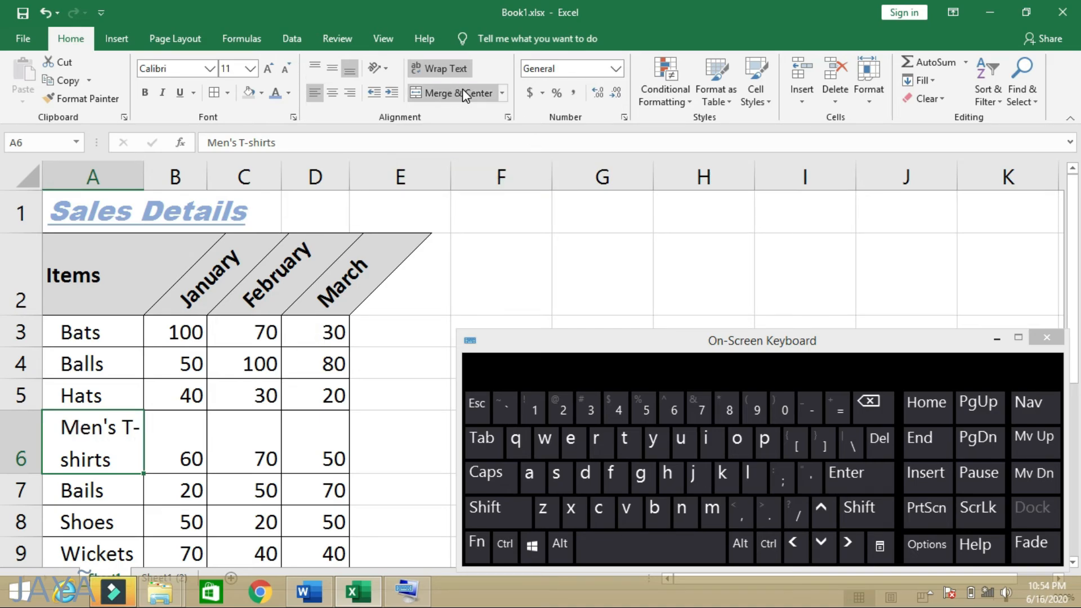
Merge and center the Sales Details title across A1:D1, and check the merged cell by selecting it and its neighbours.
{"action": "left_click", "coordinate": [111, 212]}
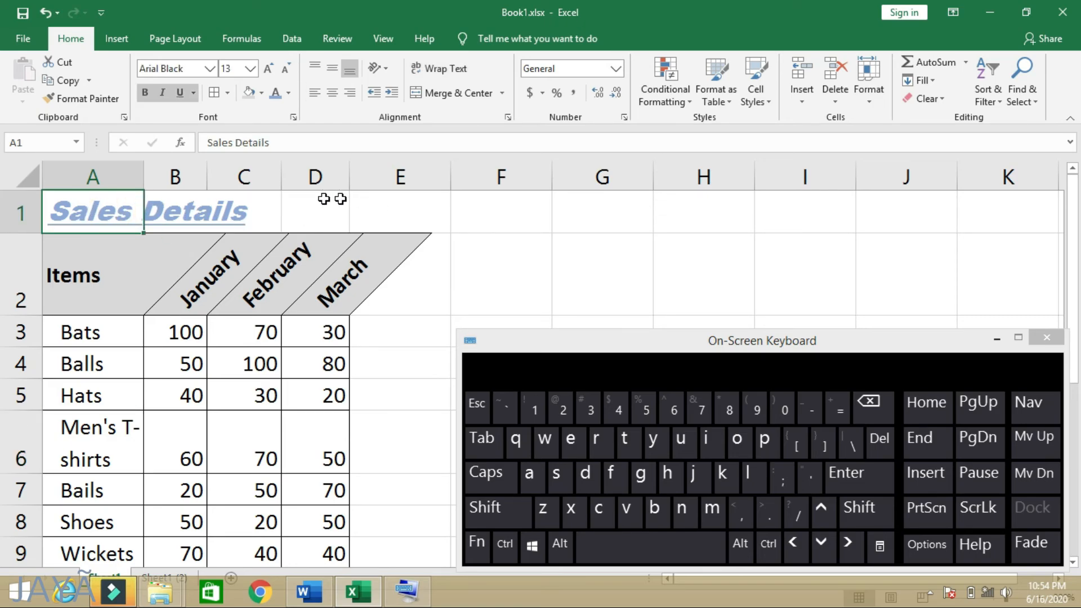
{"action": "left_click_drag", "start_coordinate": [98, 205], "coordinate": [290, 213]}
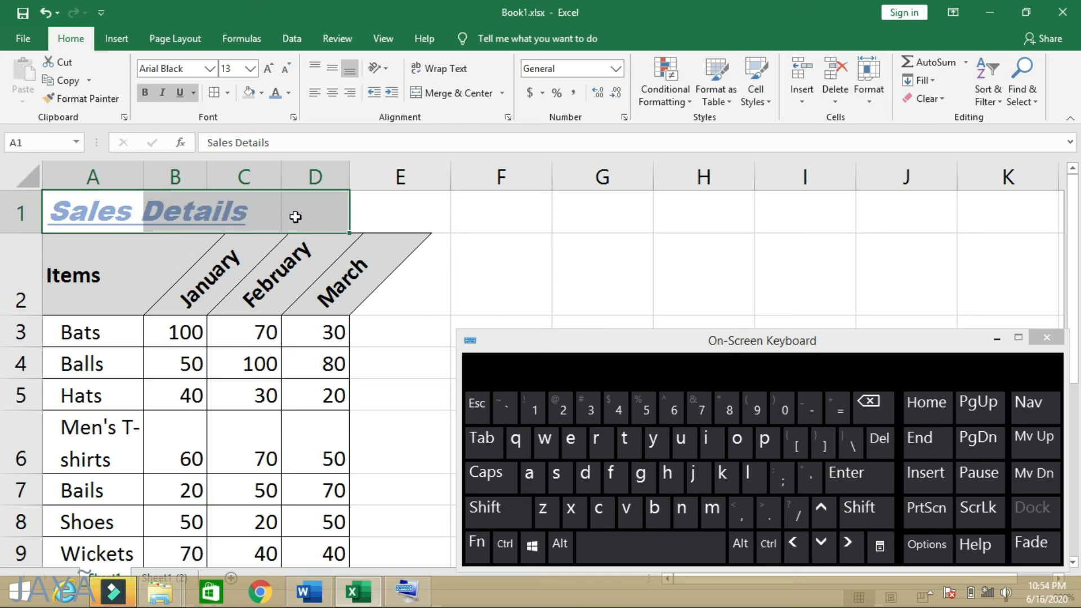
{"action": "left_click", "coordinate": [445, 94]}
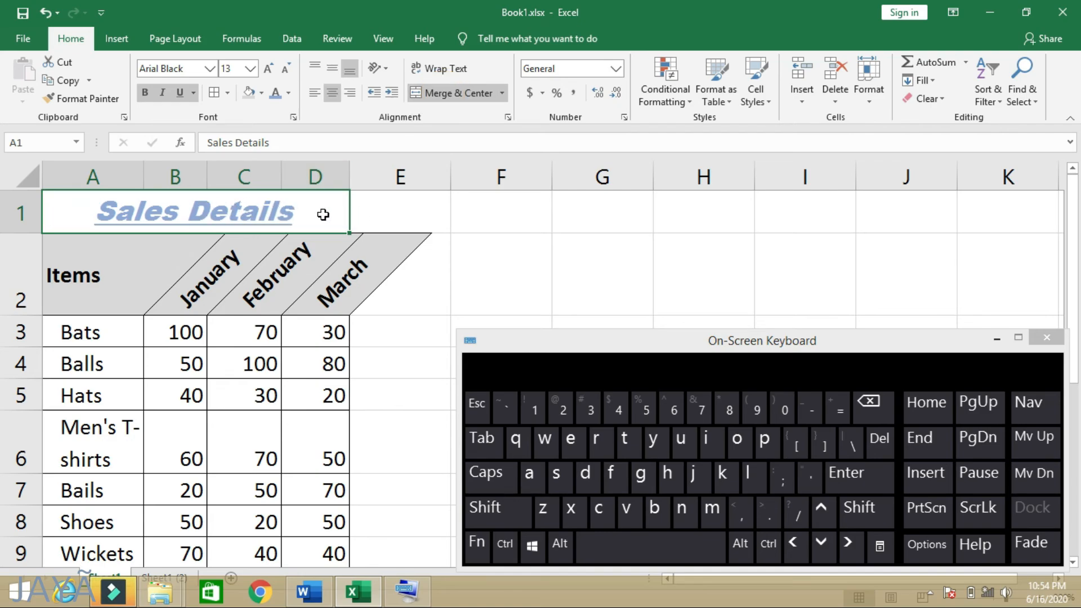
{"action": "left_click", "coordinate": [398, 209]}
{"action": "left_click", "coordinate": [495, 222]}
{"action": "left_click", "coordinate": [315, 217]}
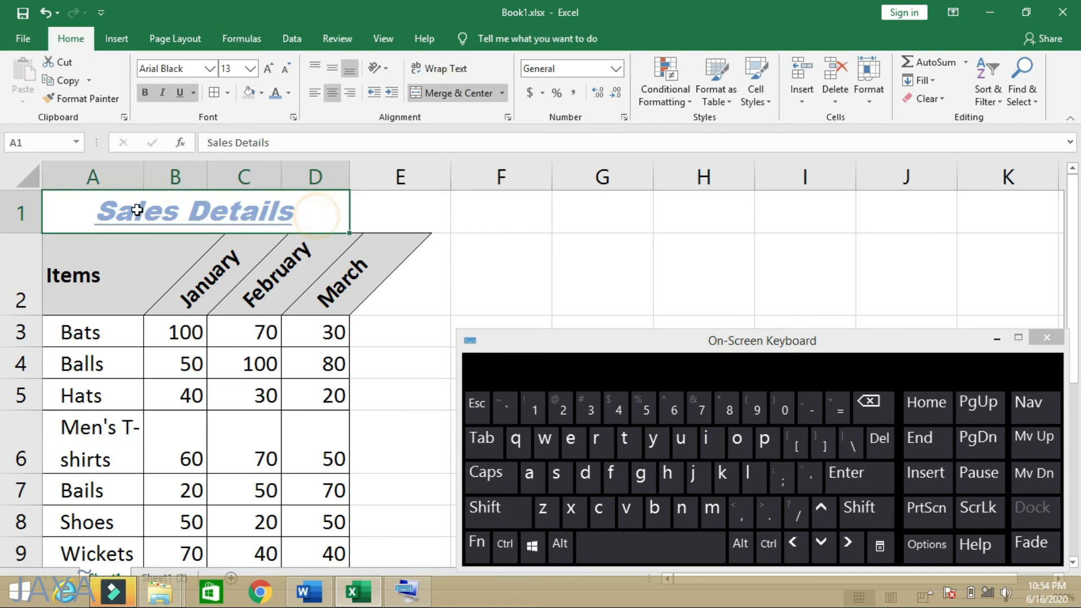